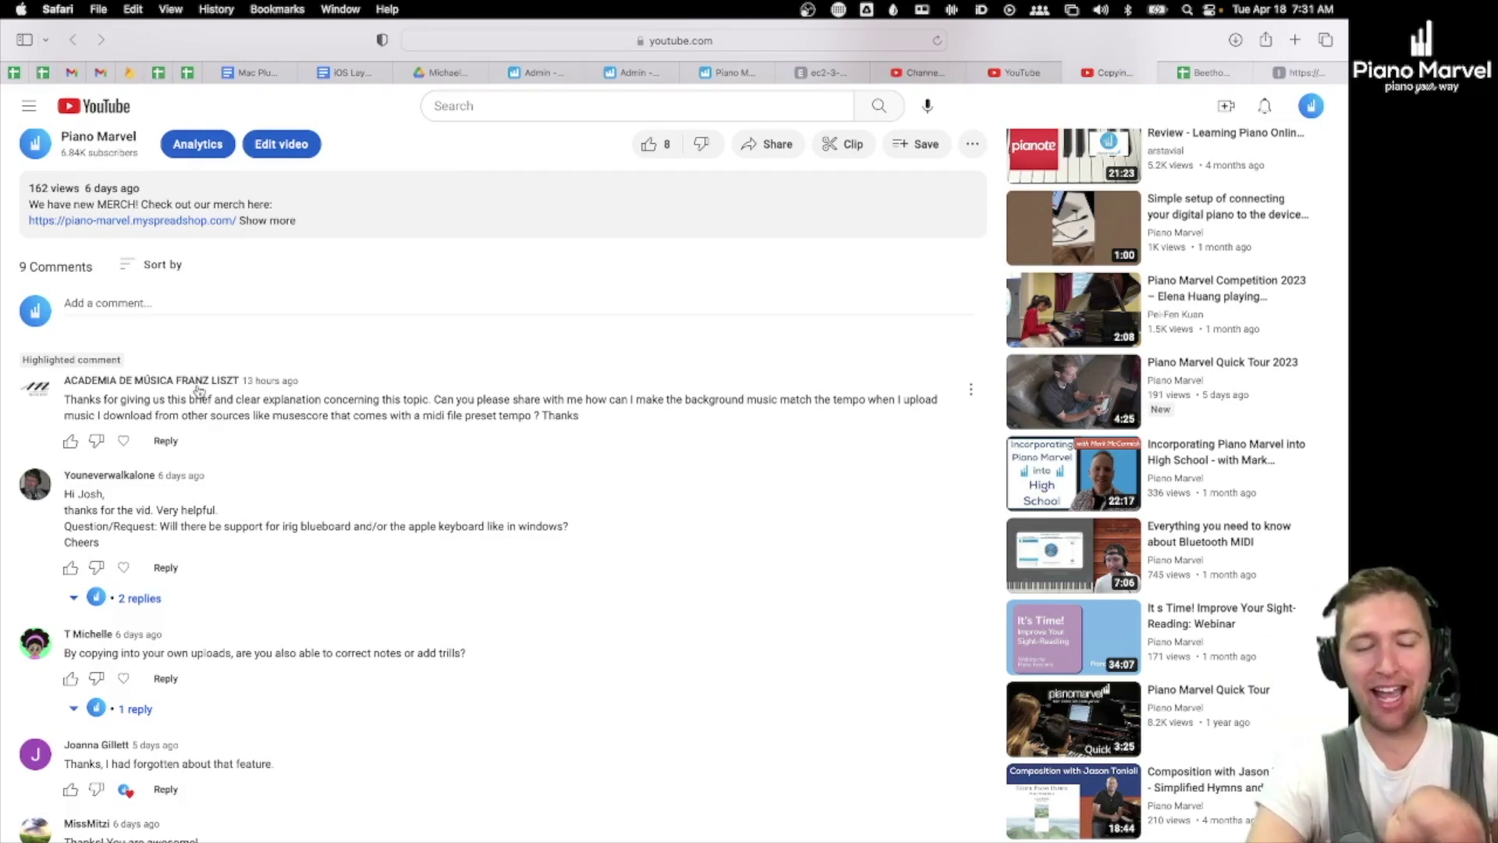
key("ctrl+Left")
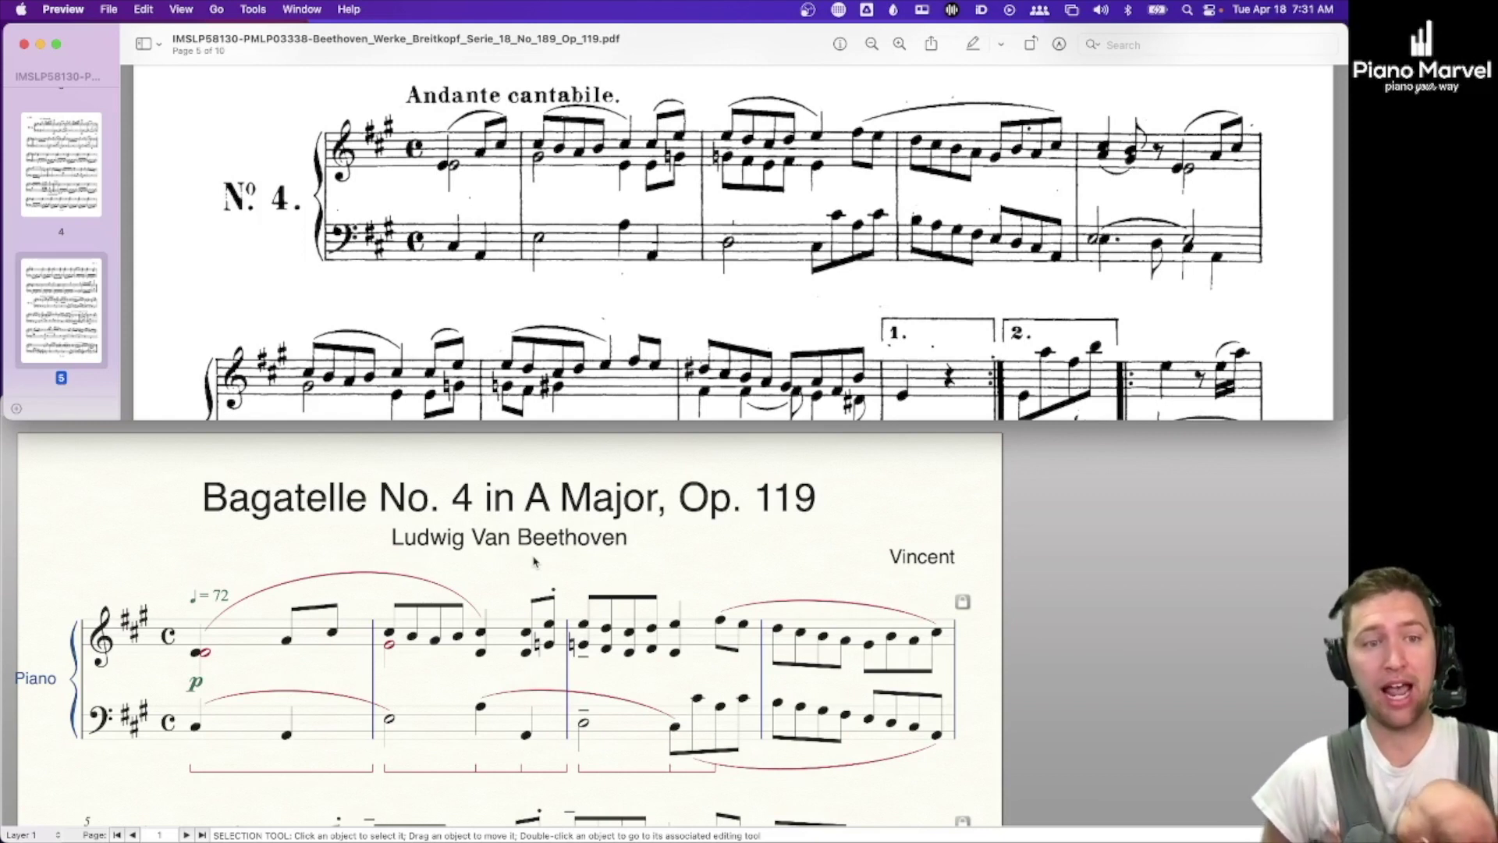
right_click(291, 388)
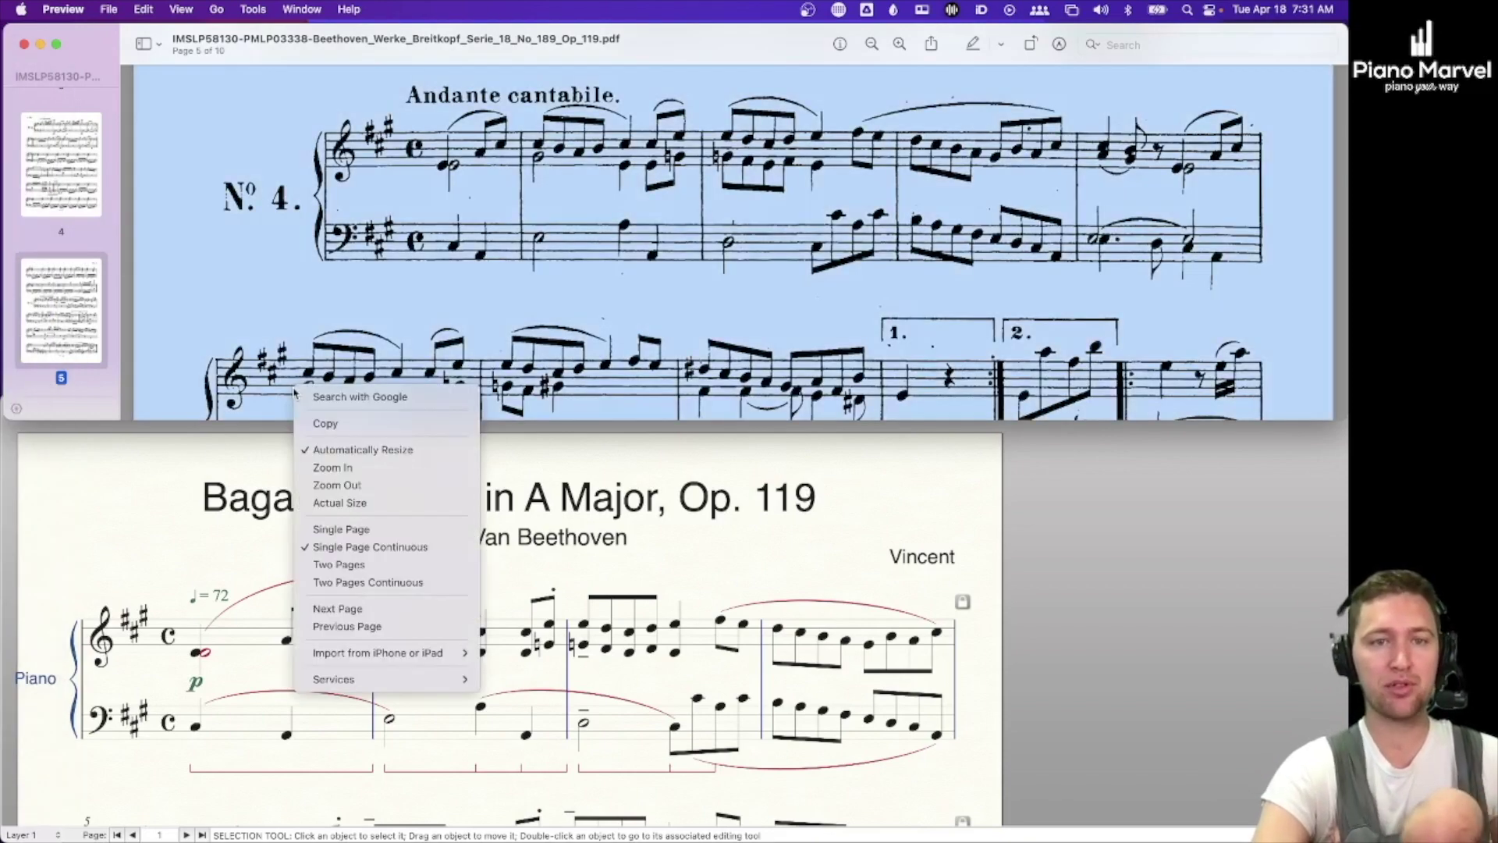
left_click(797, 500)
key("F4")
scroll(783, 528, "right", 3)
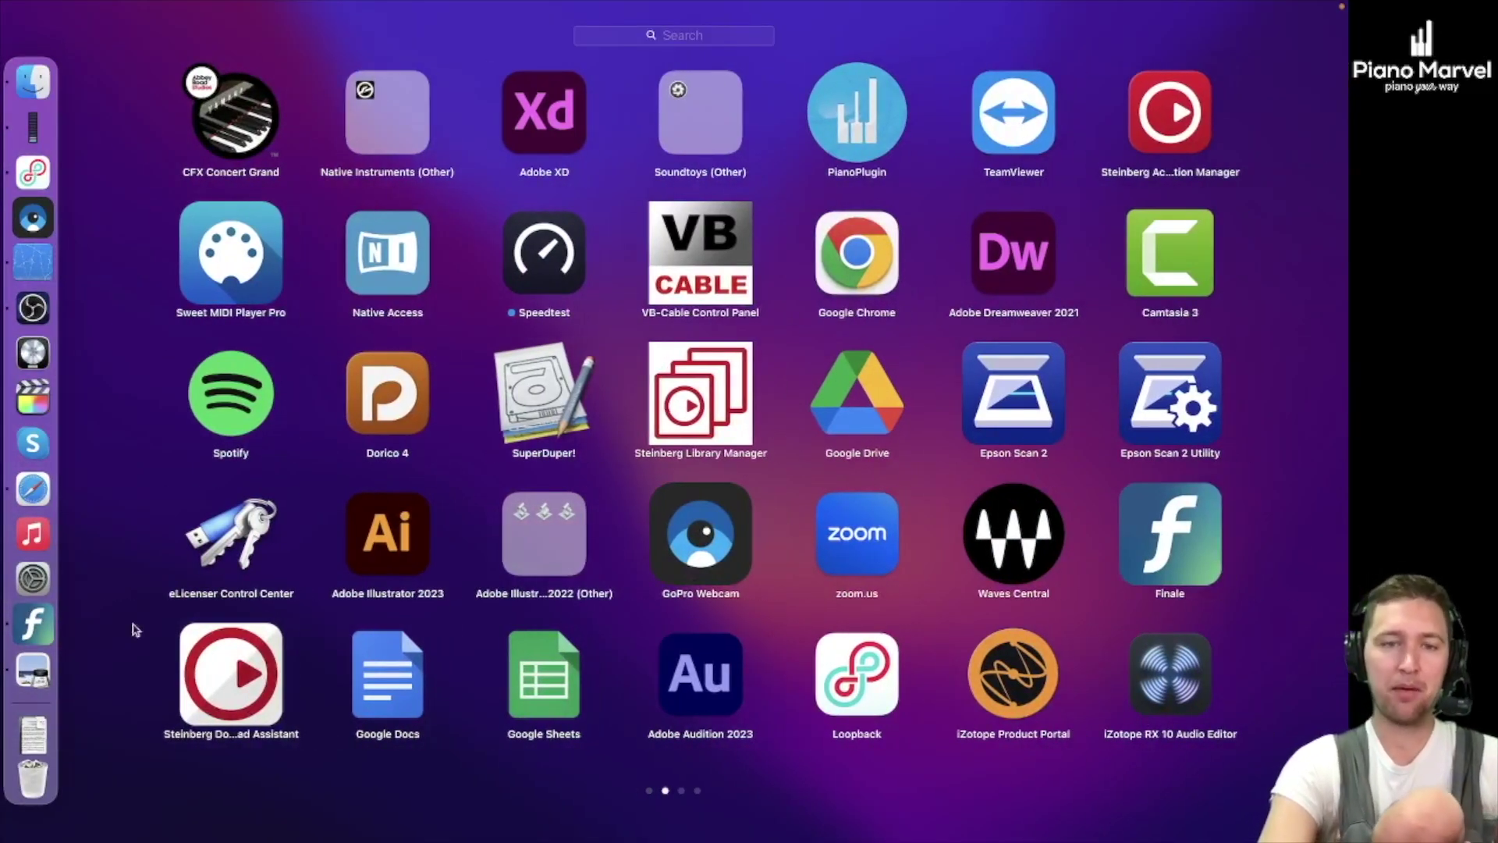
left_click(88, 570)
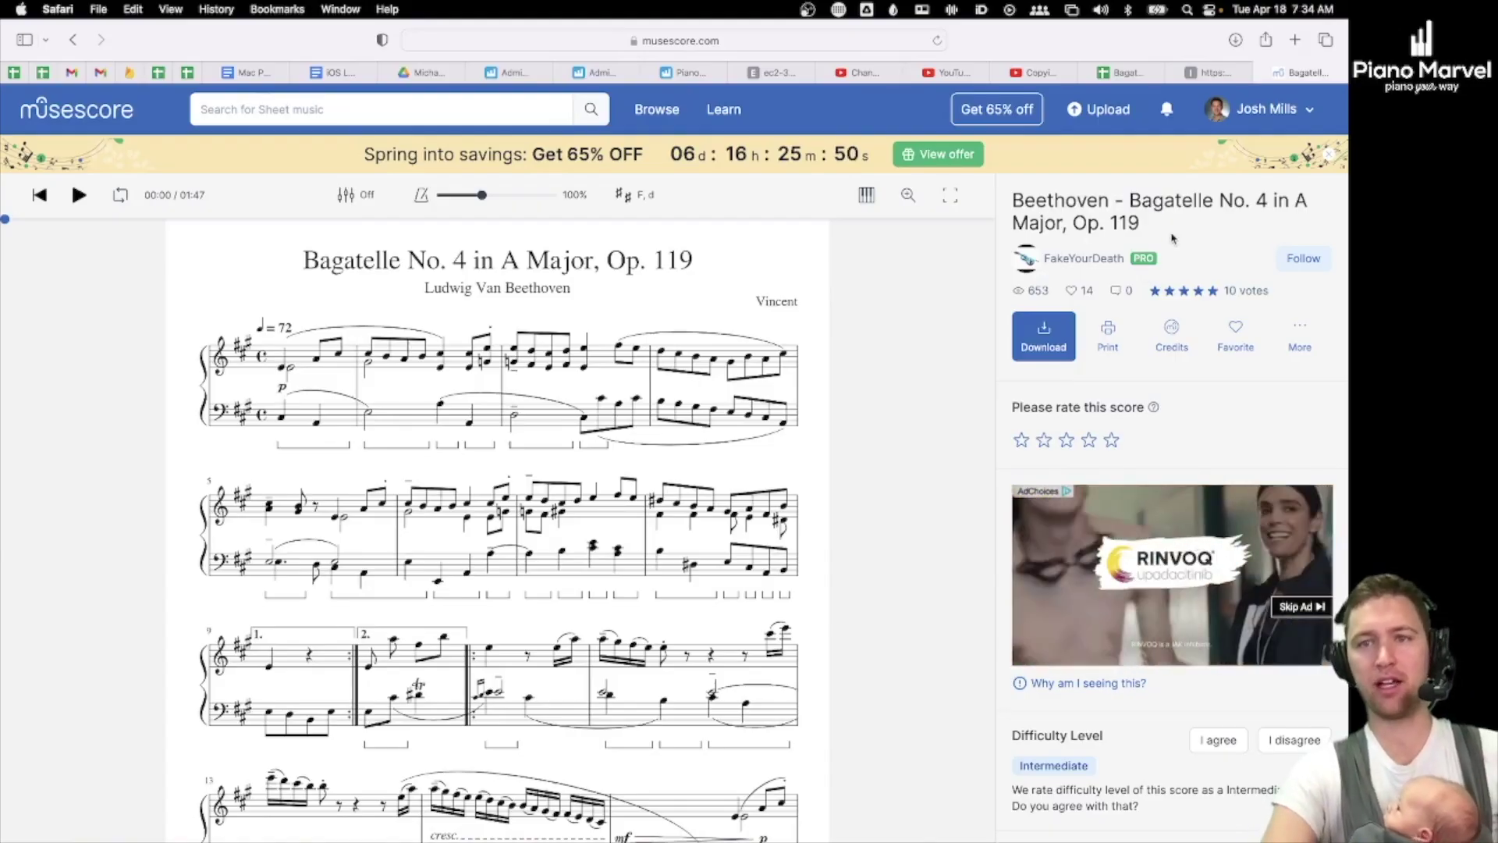
Download the Bagatelle No. 4 score in Musescore format and open it in MuseScore 4 with the default engraving improvements
left_click(1045, 334)
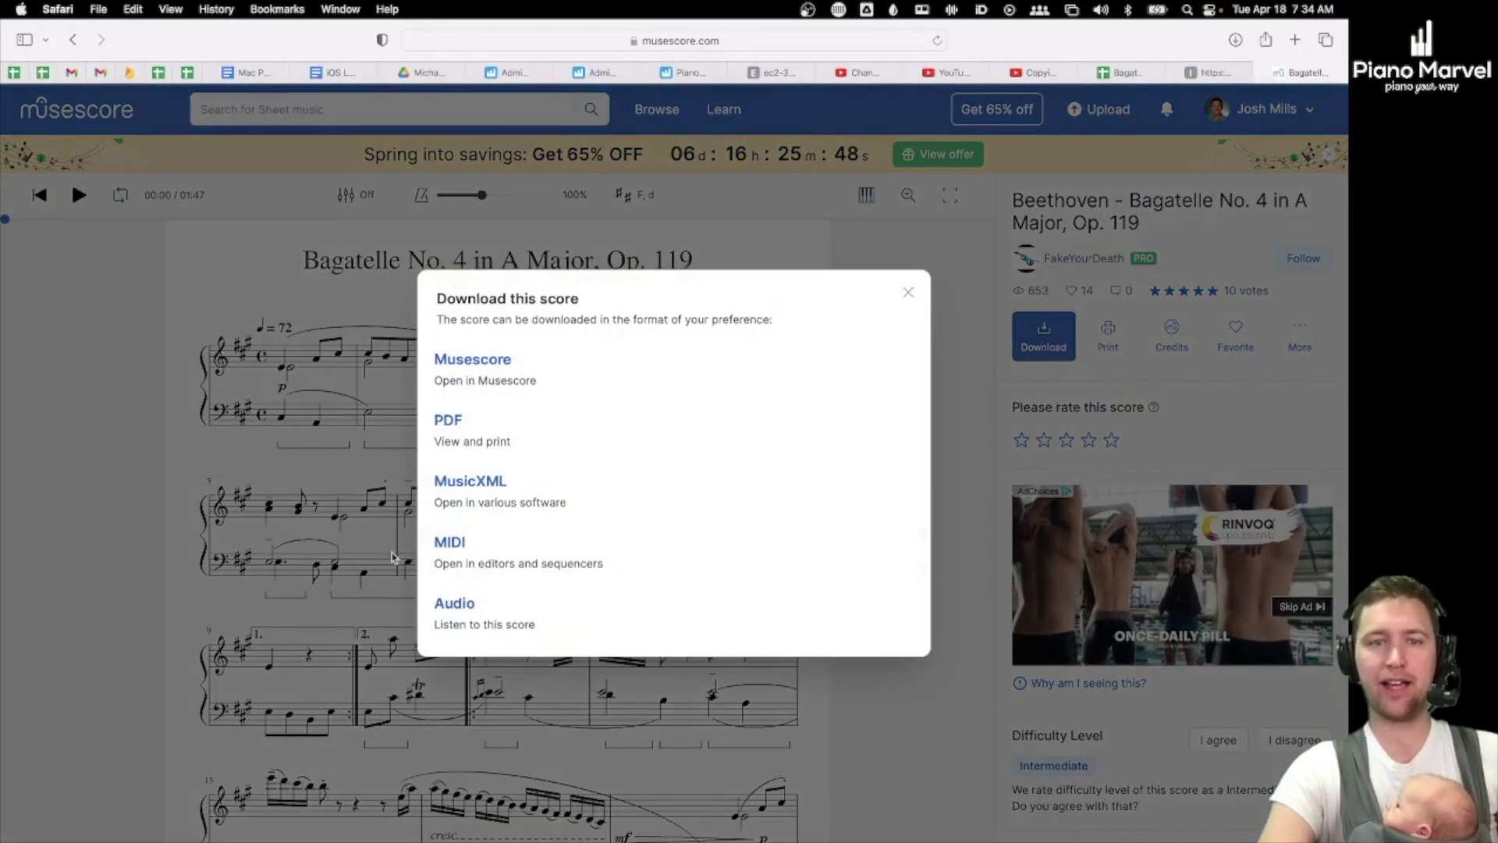
left_click(499, 377)
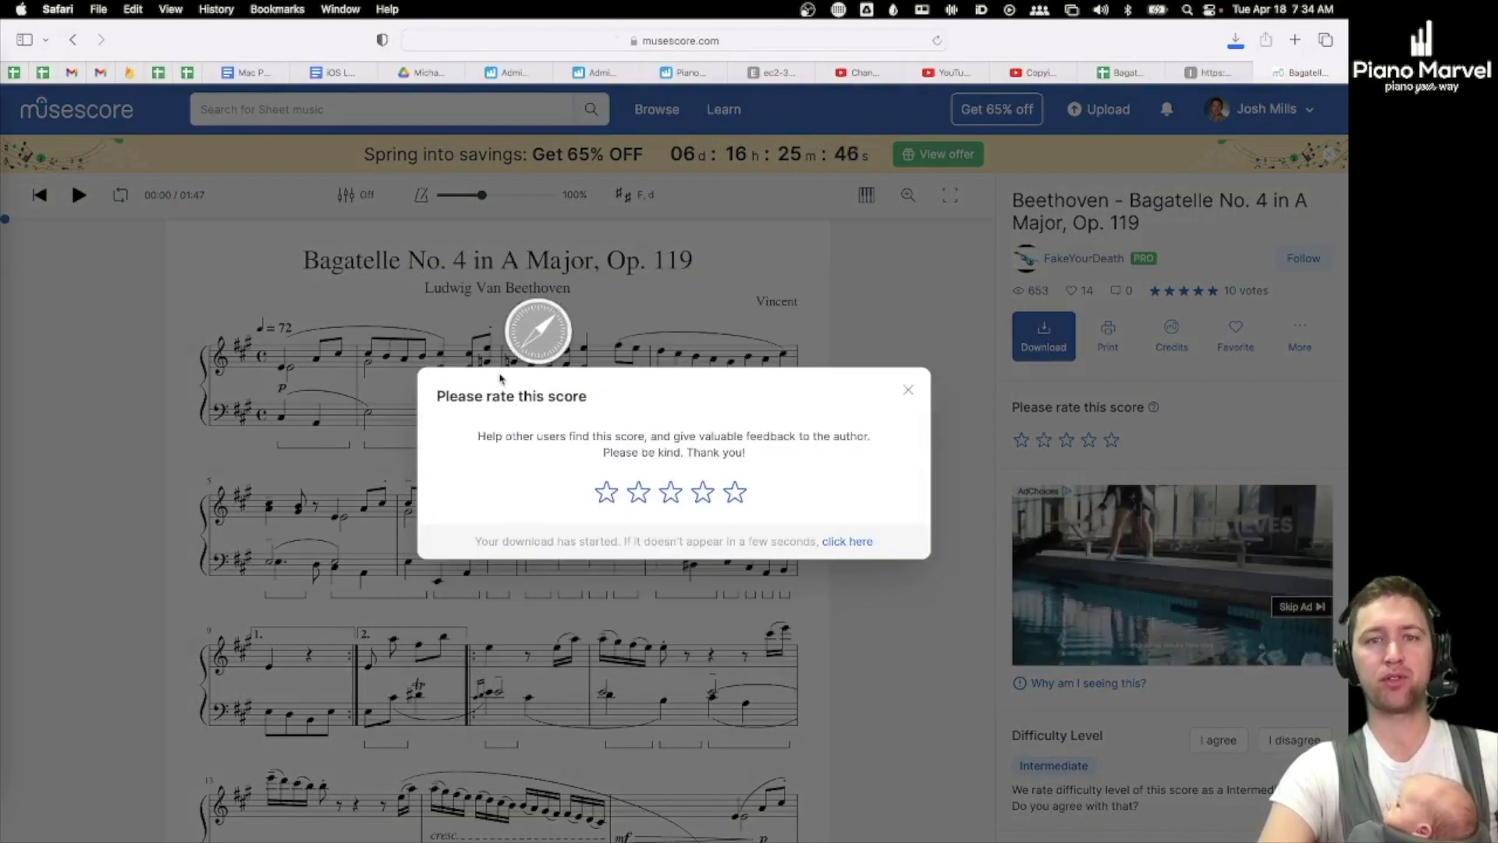
key("ctrl+Left")
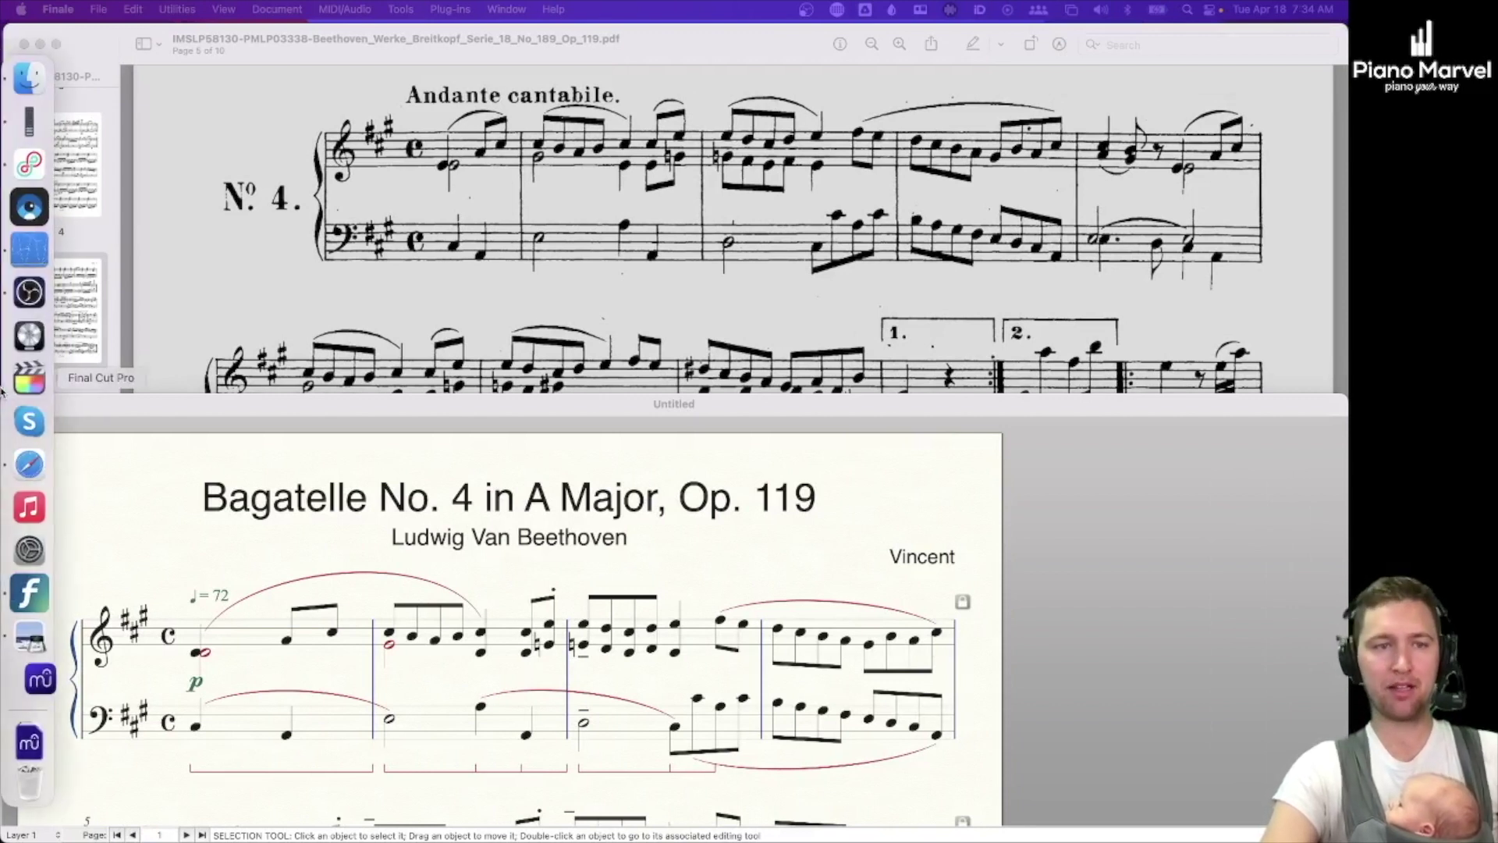
left_click(9, 676)
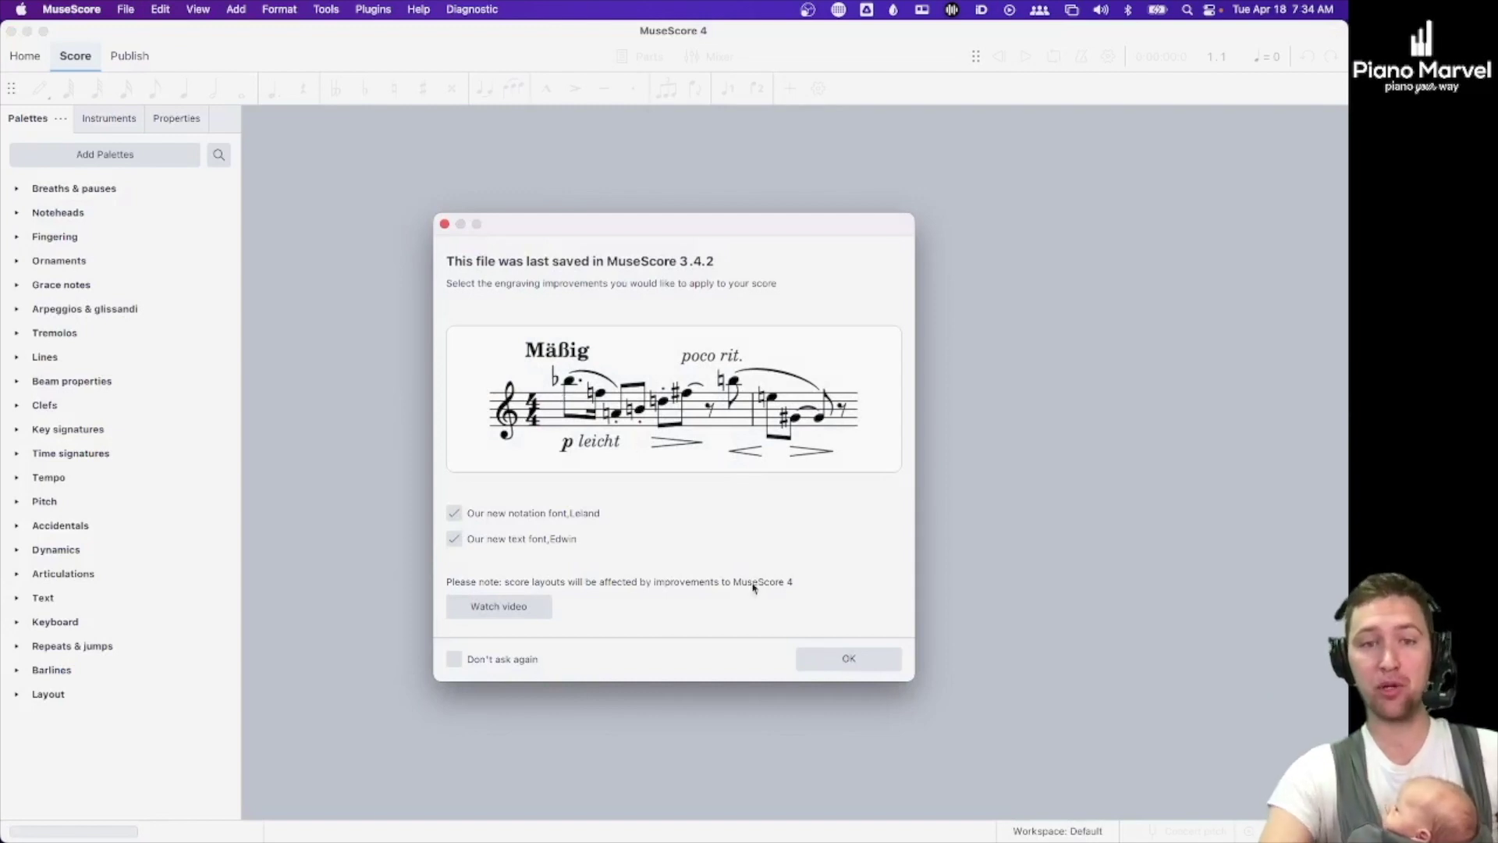
left_click(847, 657)
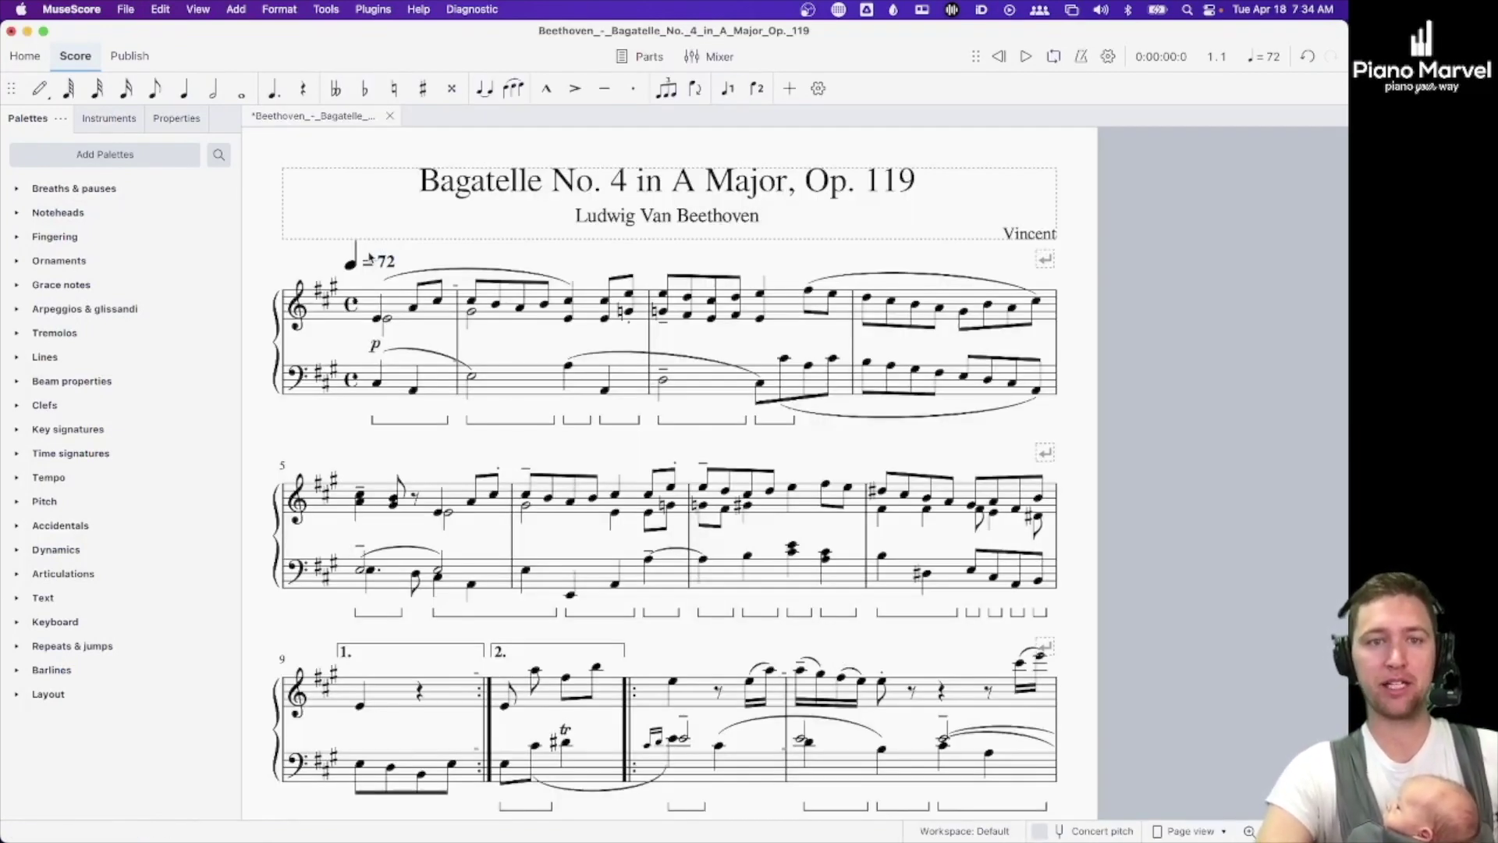
Try deleting the quarter note = 72 tempo marking above the first measure, and undo the deletion
left_click(372, 262)
key("Delete")
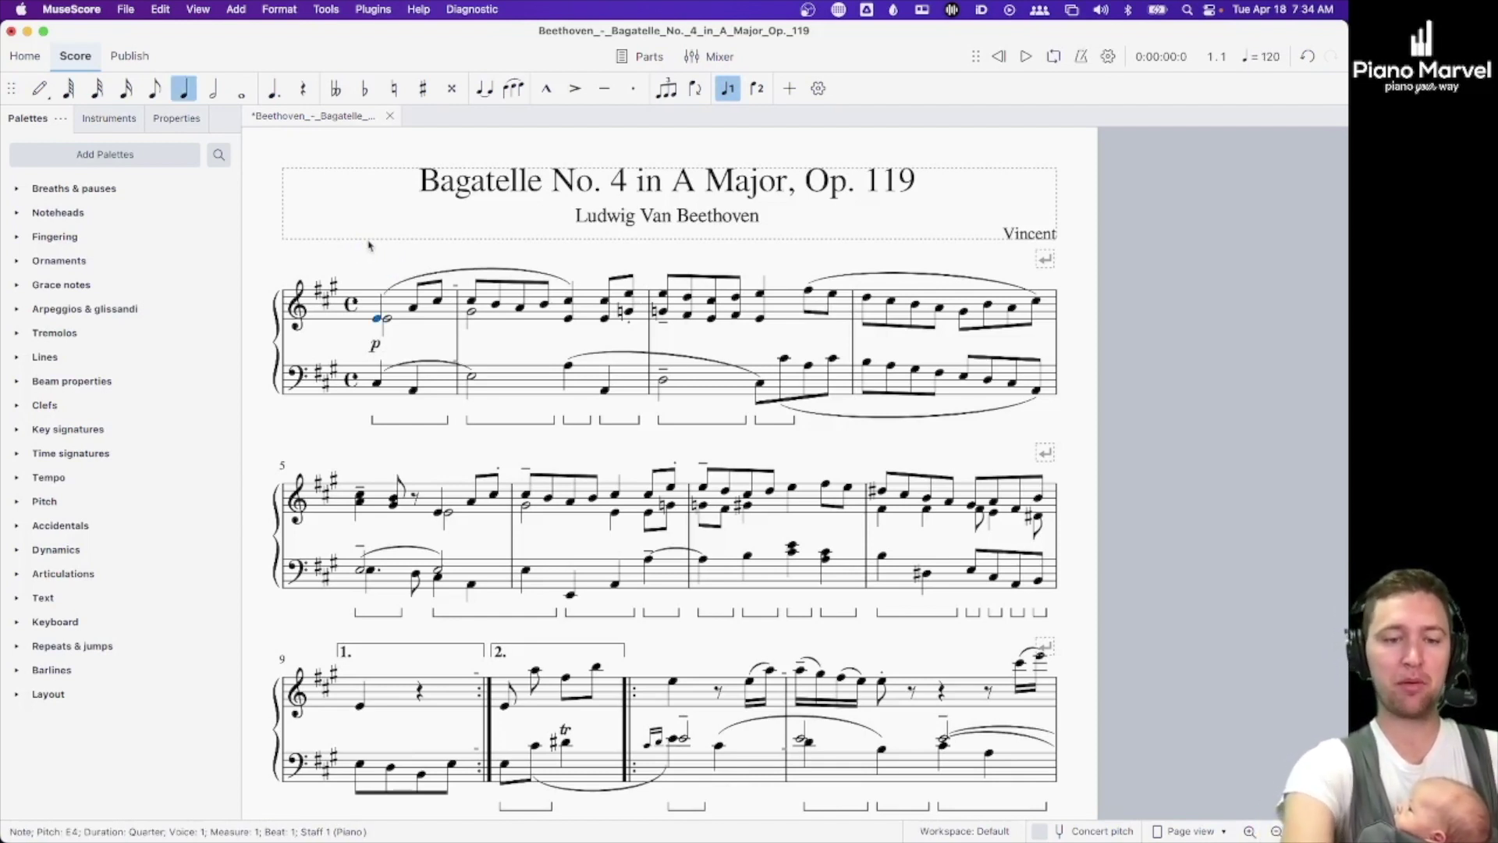
key("super+z")
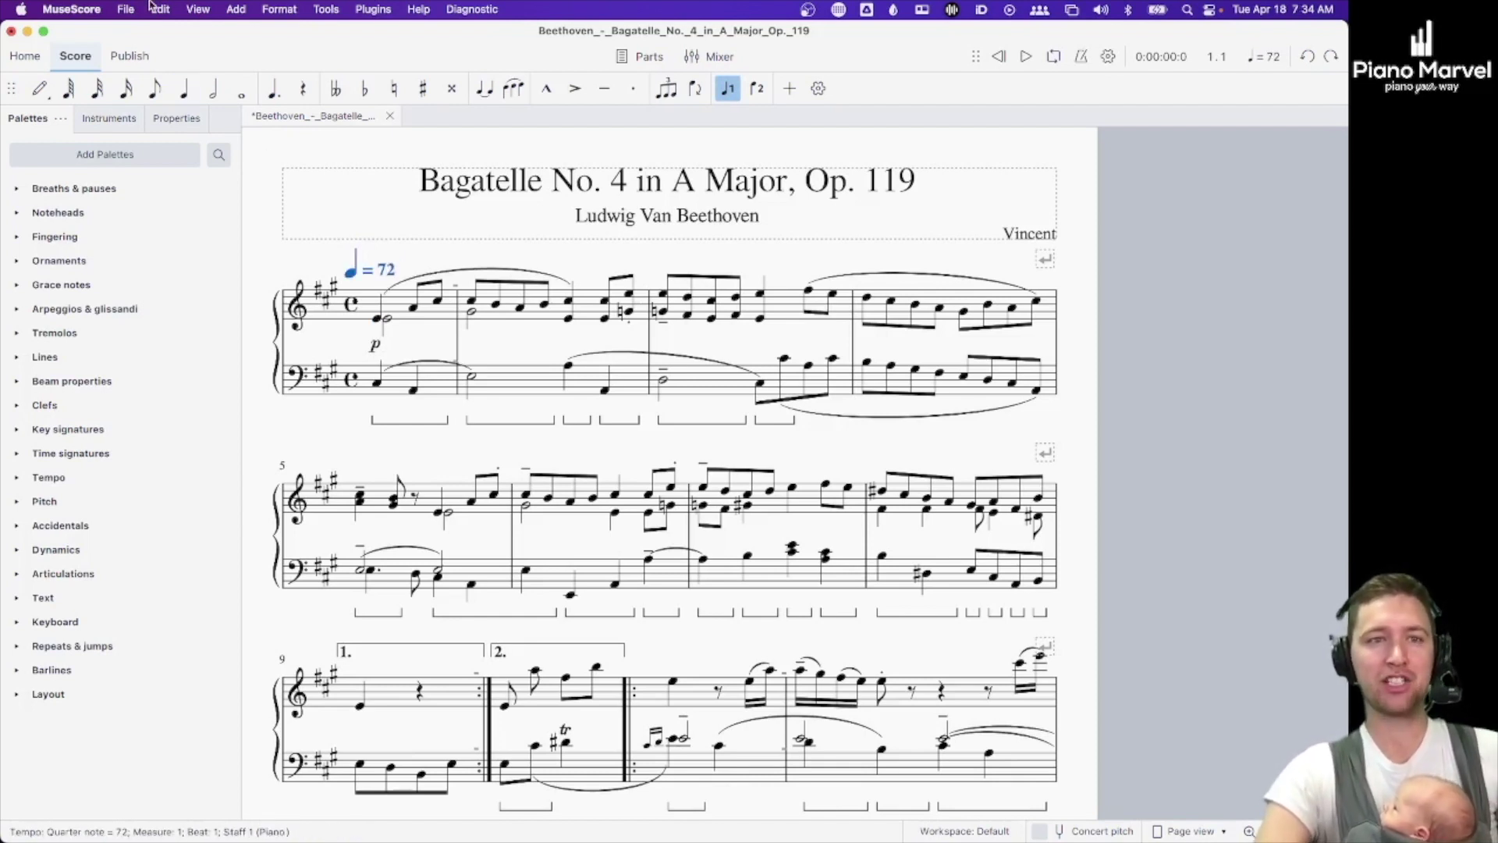
Export the main score as an uncompressed MusicXML (*.musicxml) file with all layout included
left_click(126, 10)
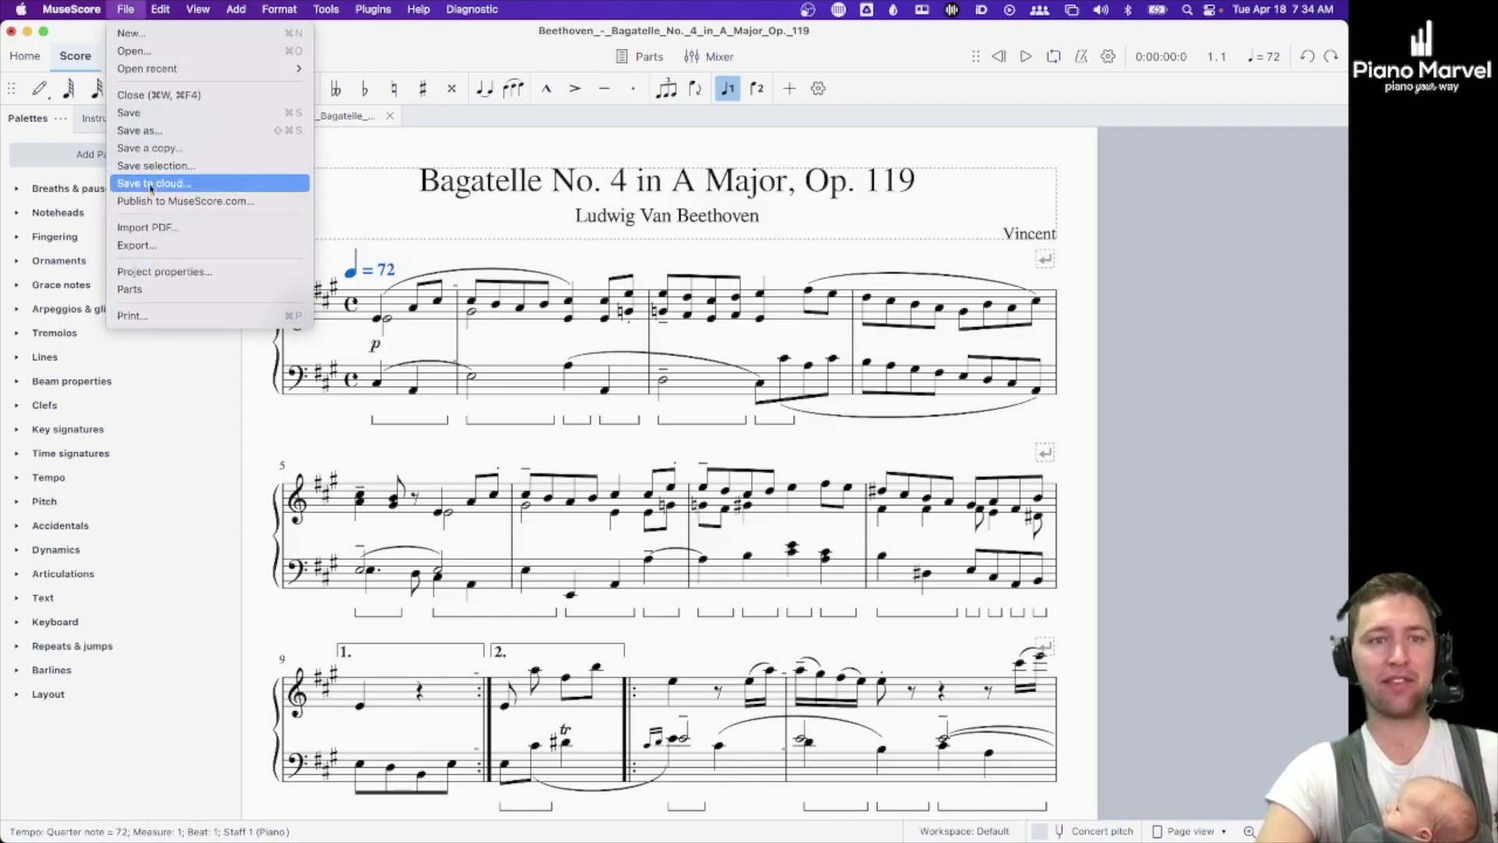
left_click(137, 246)
left_click(850, 361)
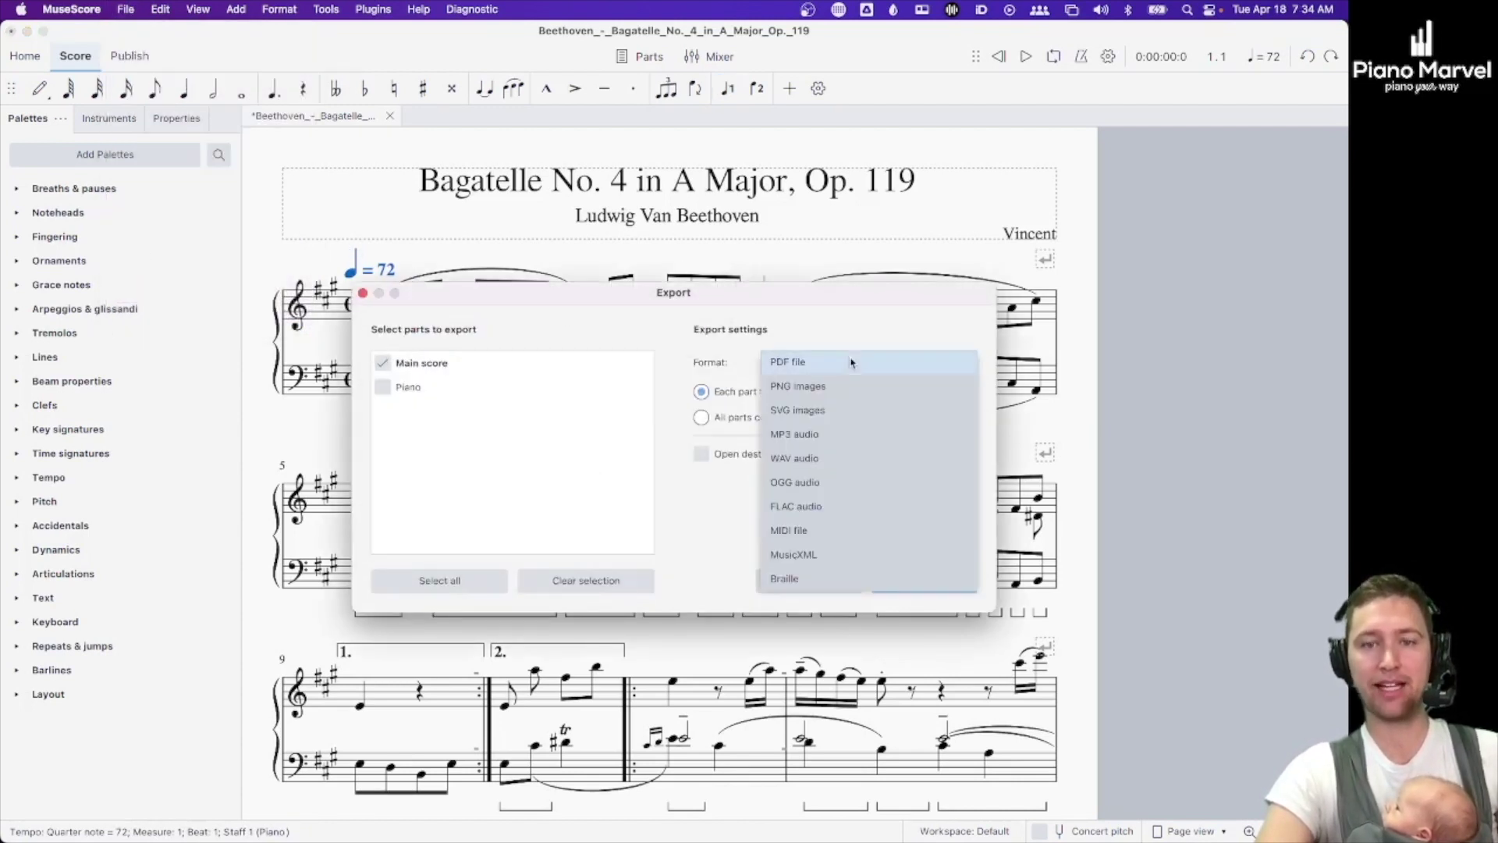
left_click(811, 560)
left_click(839, 400)
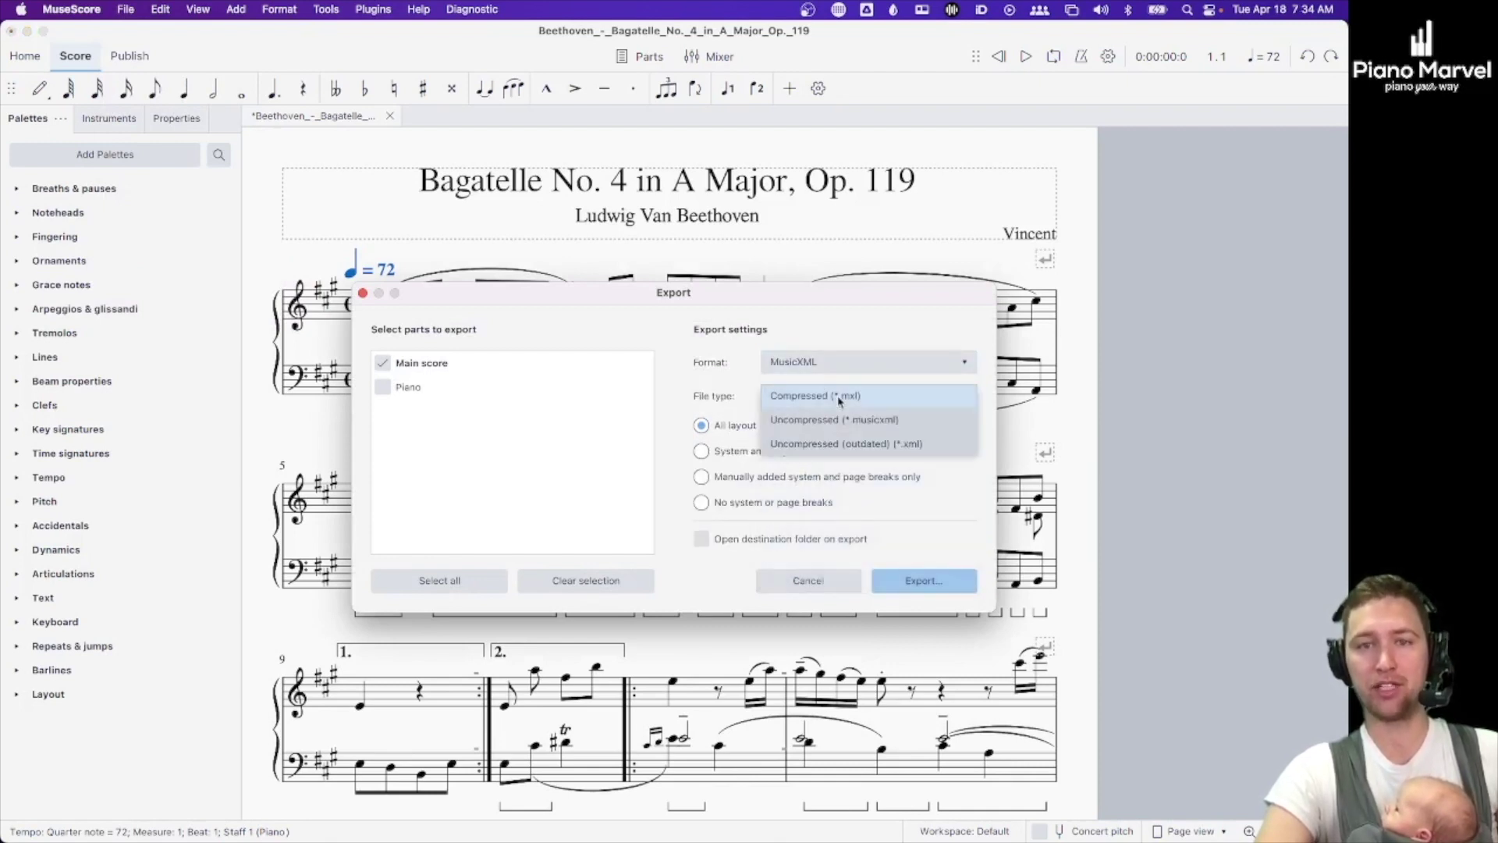
left_click(723, 322)
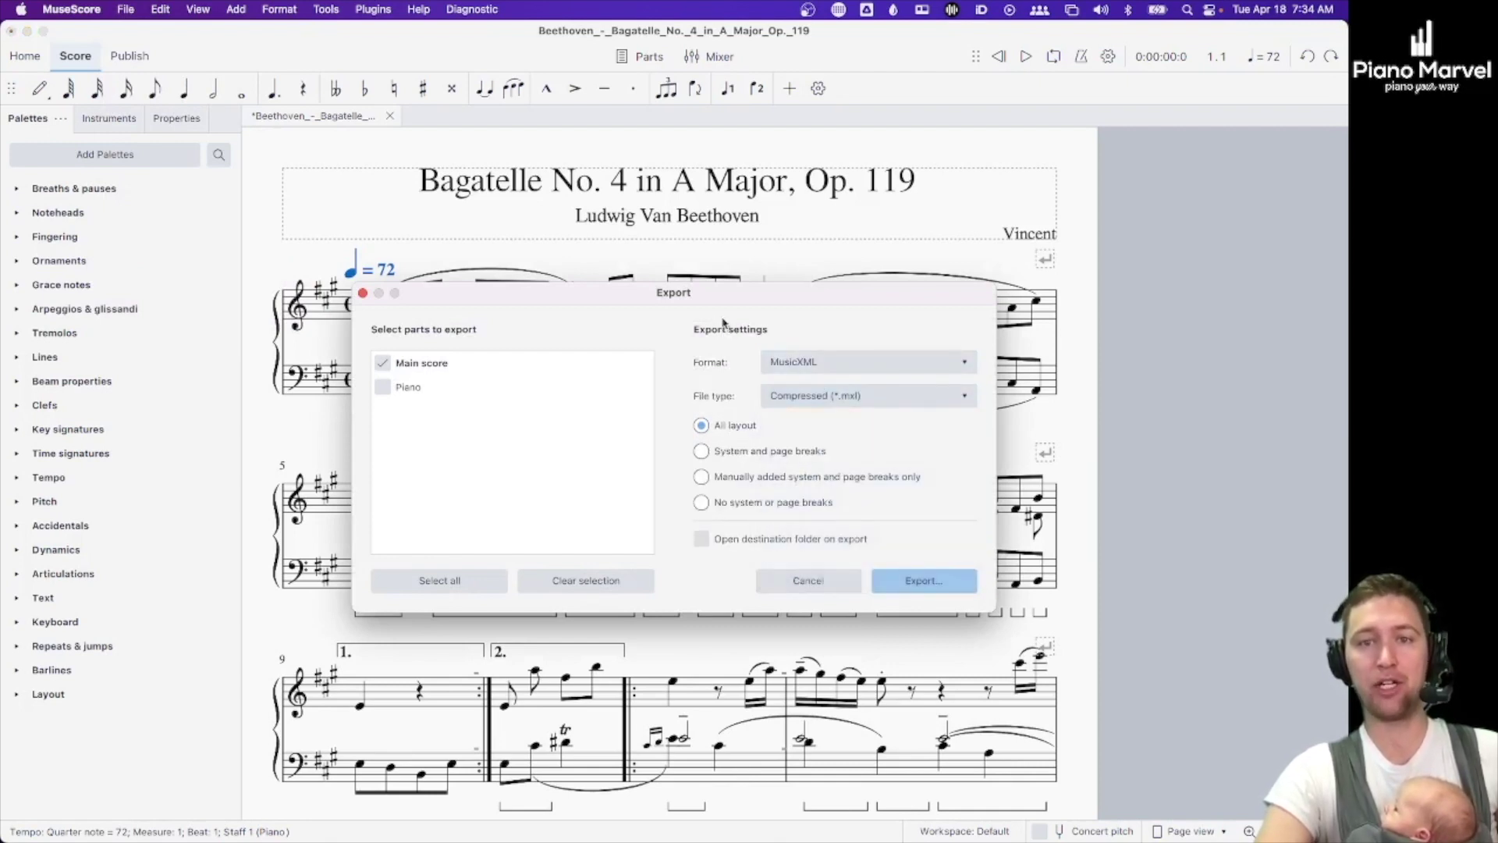
left_click(808, 400)
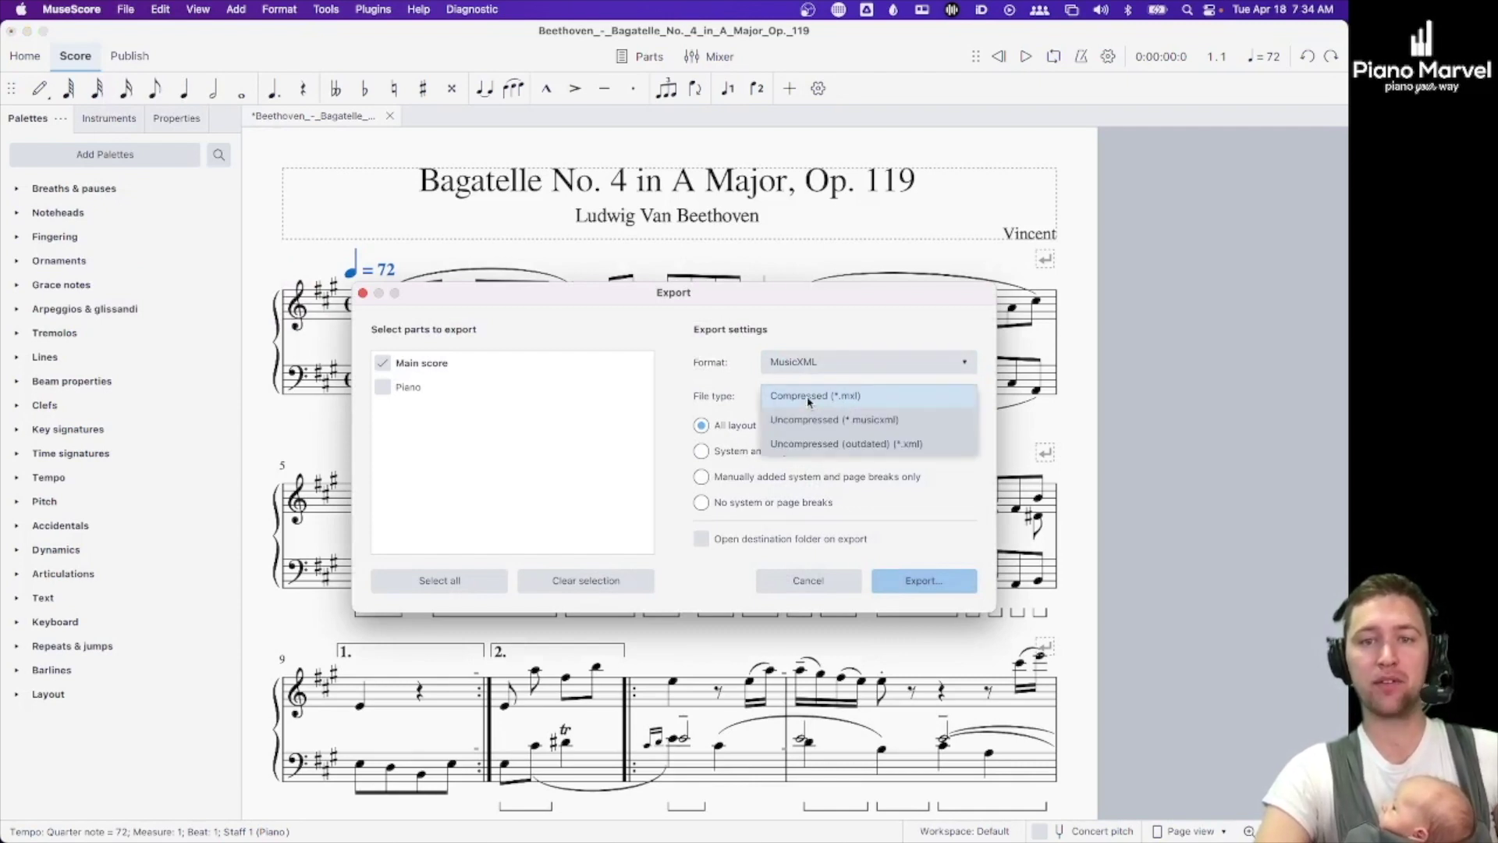
left_click(812, 425)
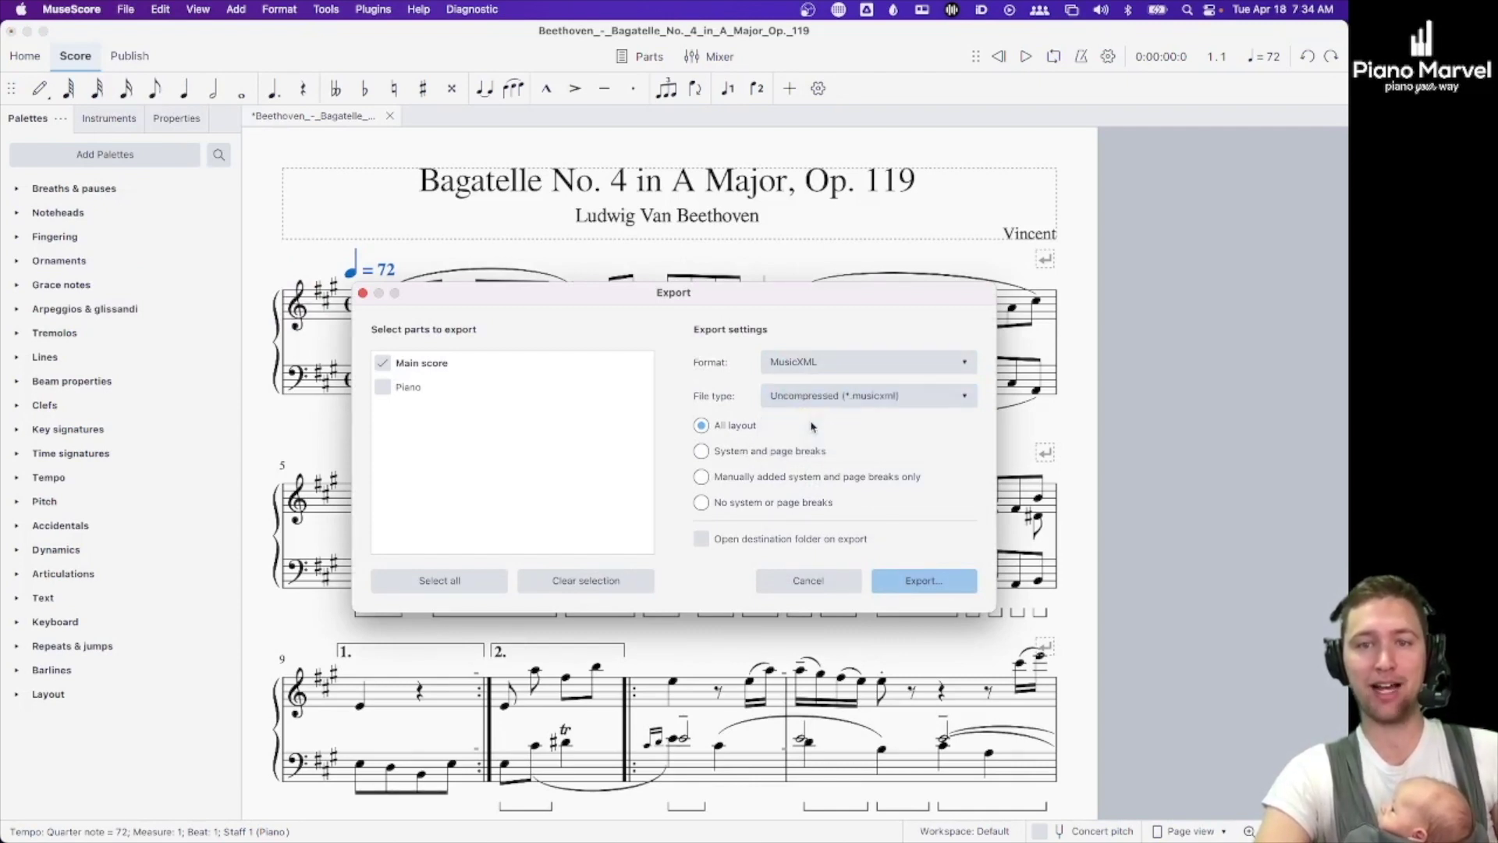
left_click(718, 479)
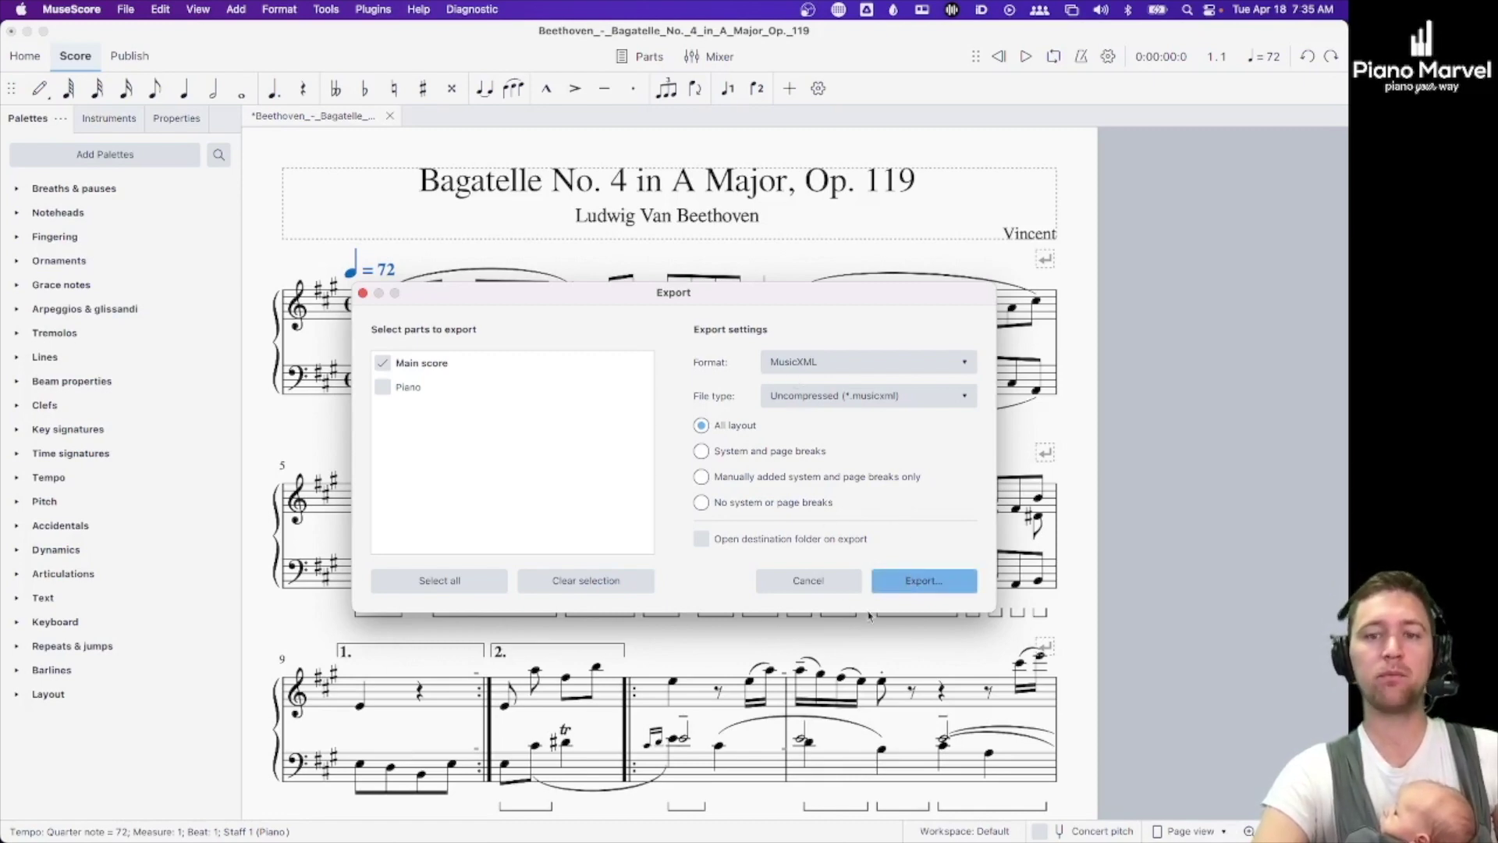
left_click(897, 584)
key("Return")
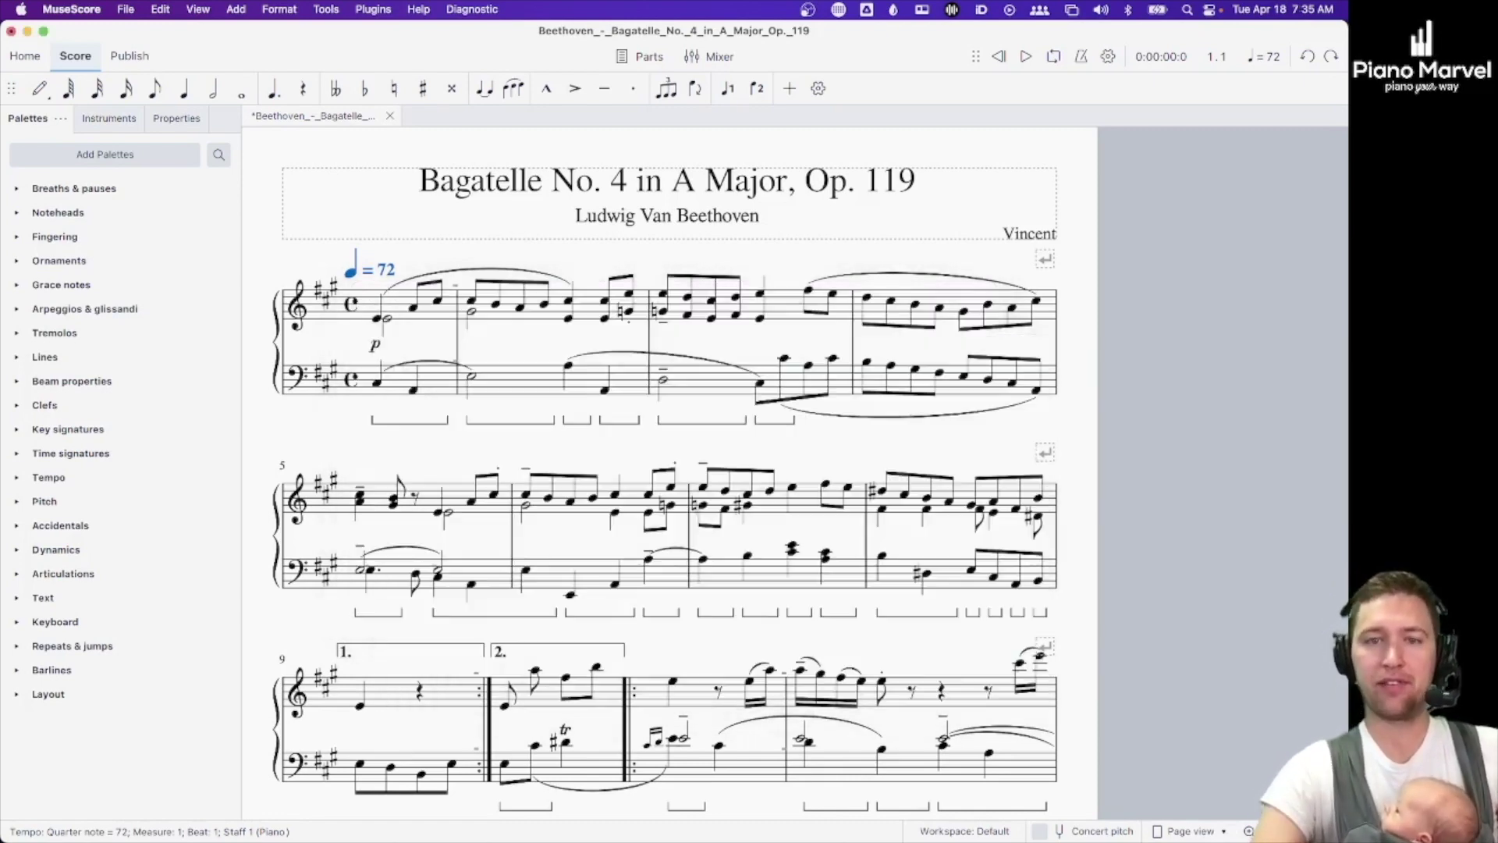
left_click(128, 9)
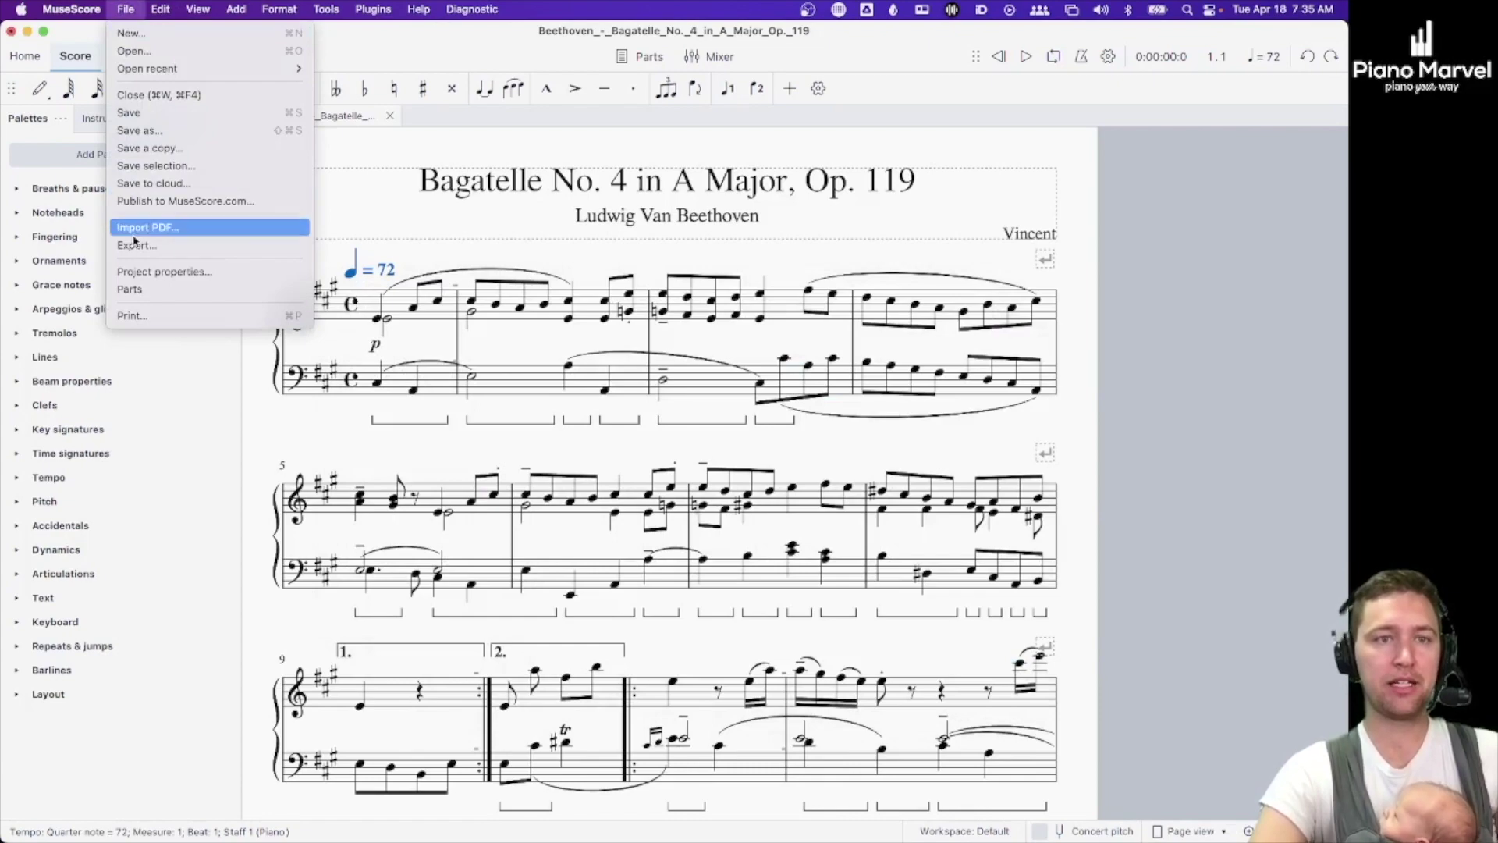
key("ctrl+Up")
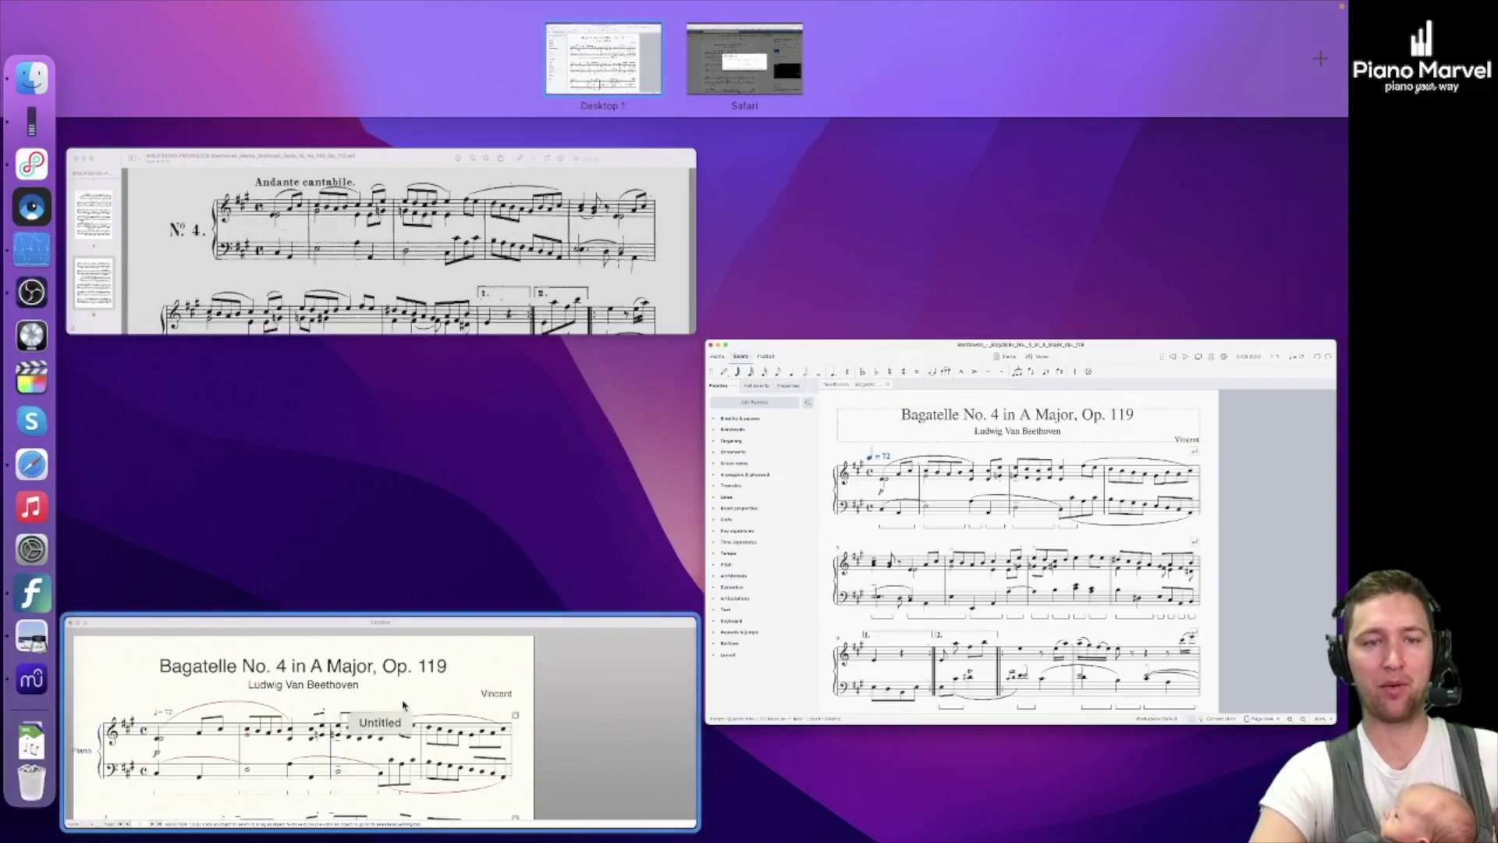
left_click(404, 705)
key("ctrl+Up")
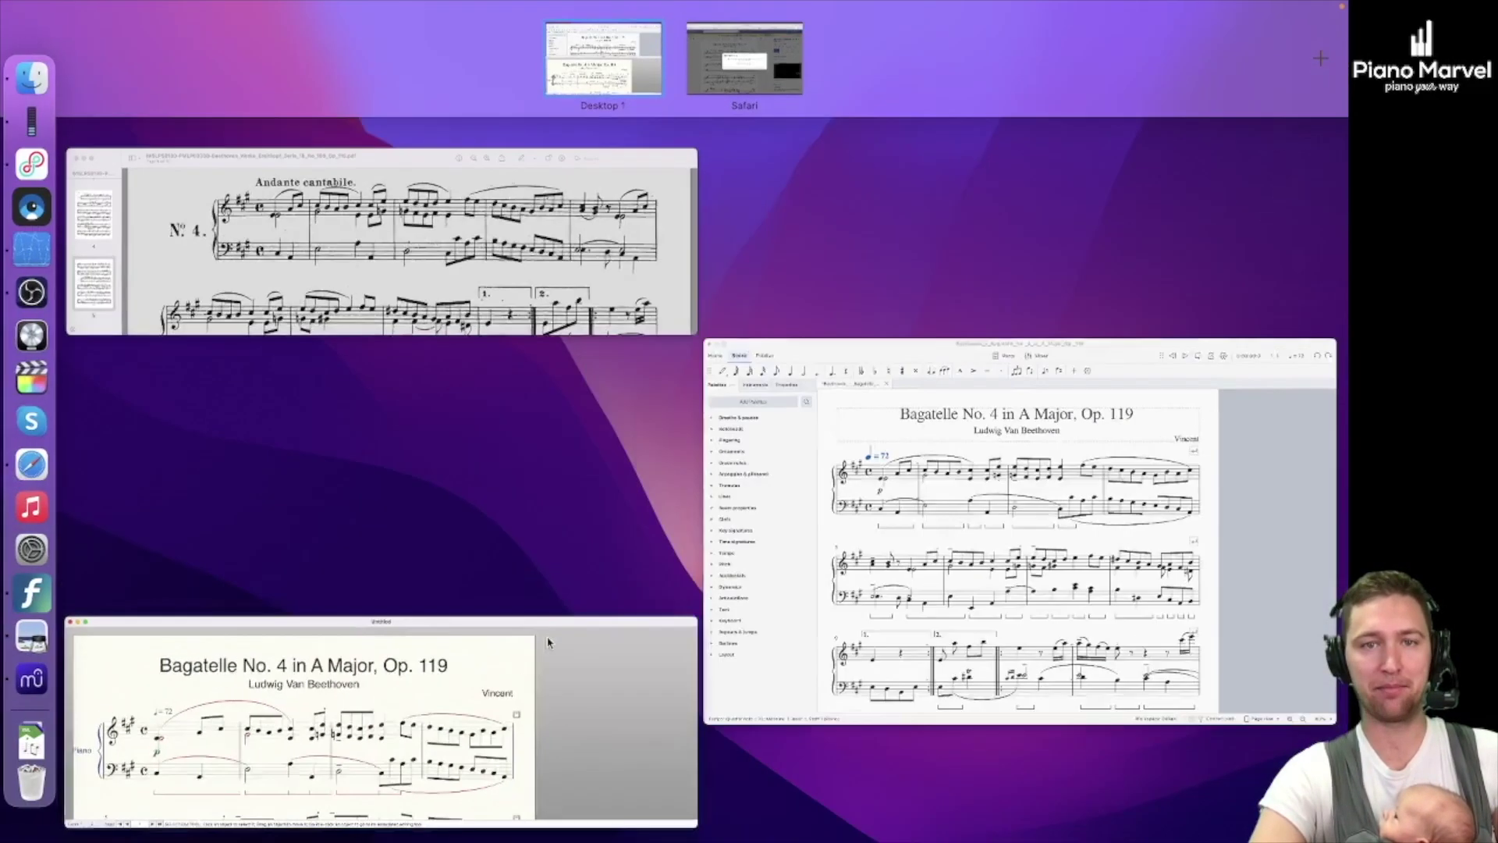
left_click(771, 401)
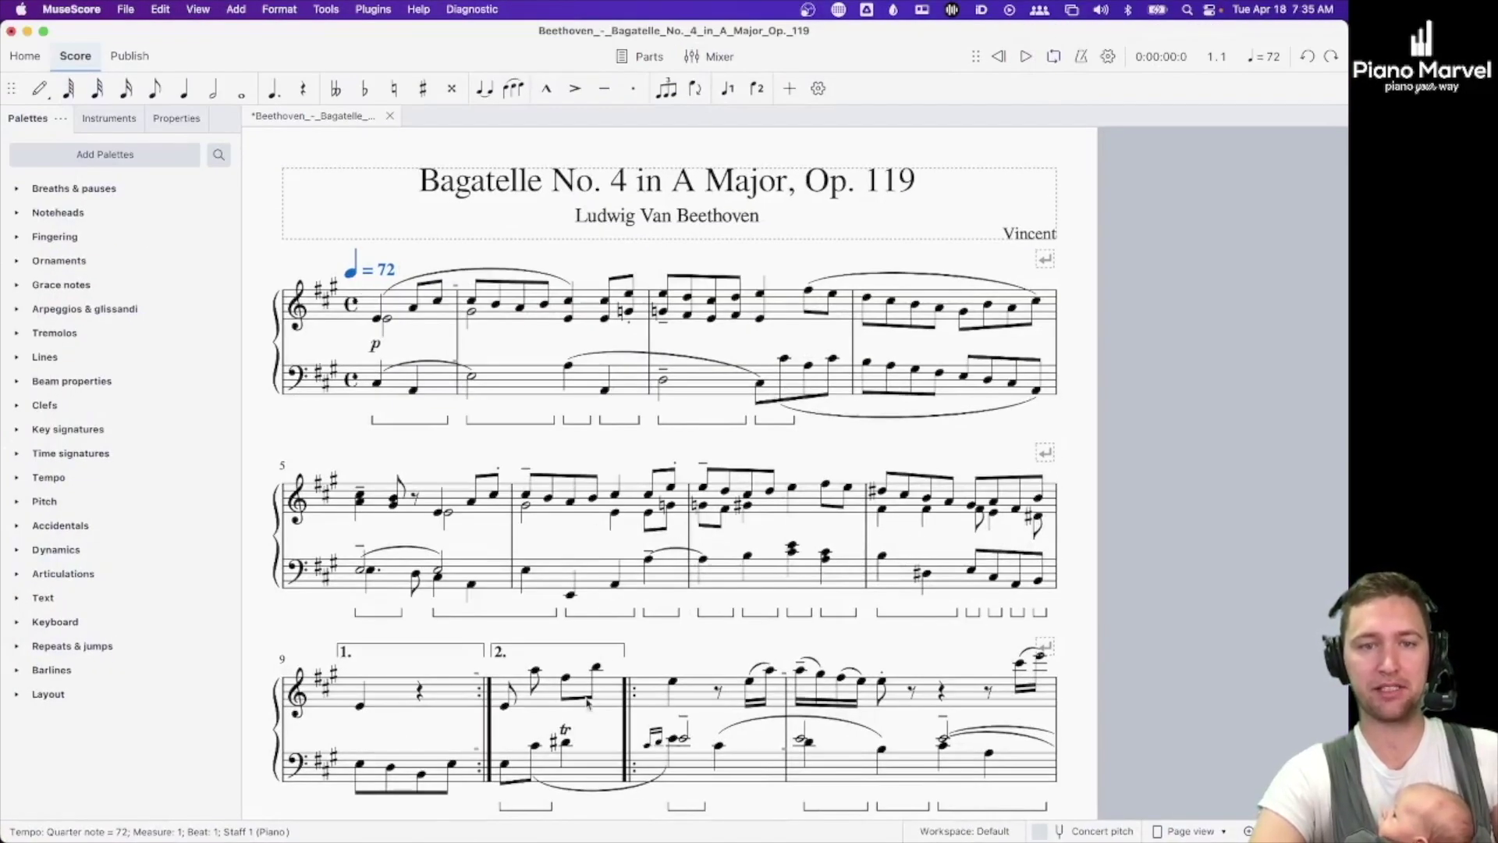
scroll(587, 702, "down", 3)
scroll(563, 616, "up", 5)
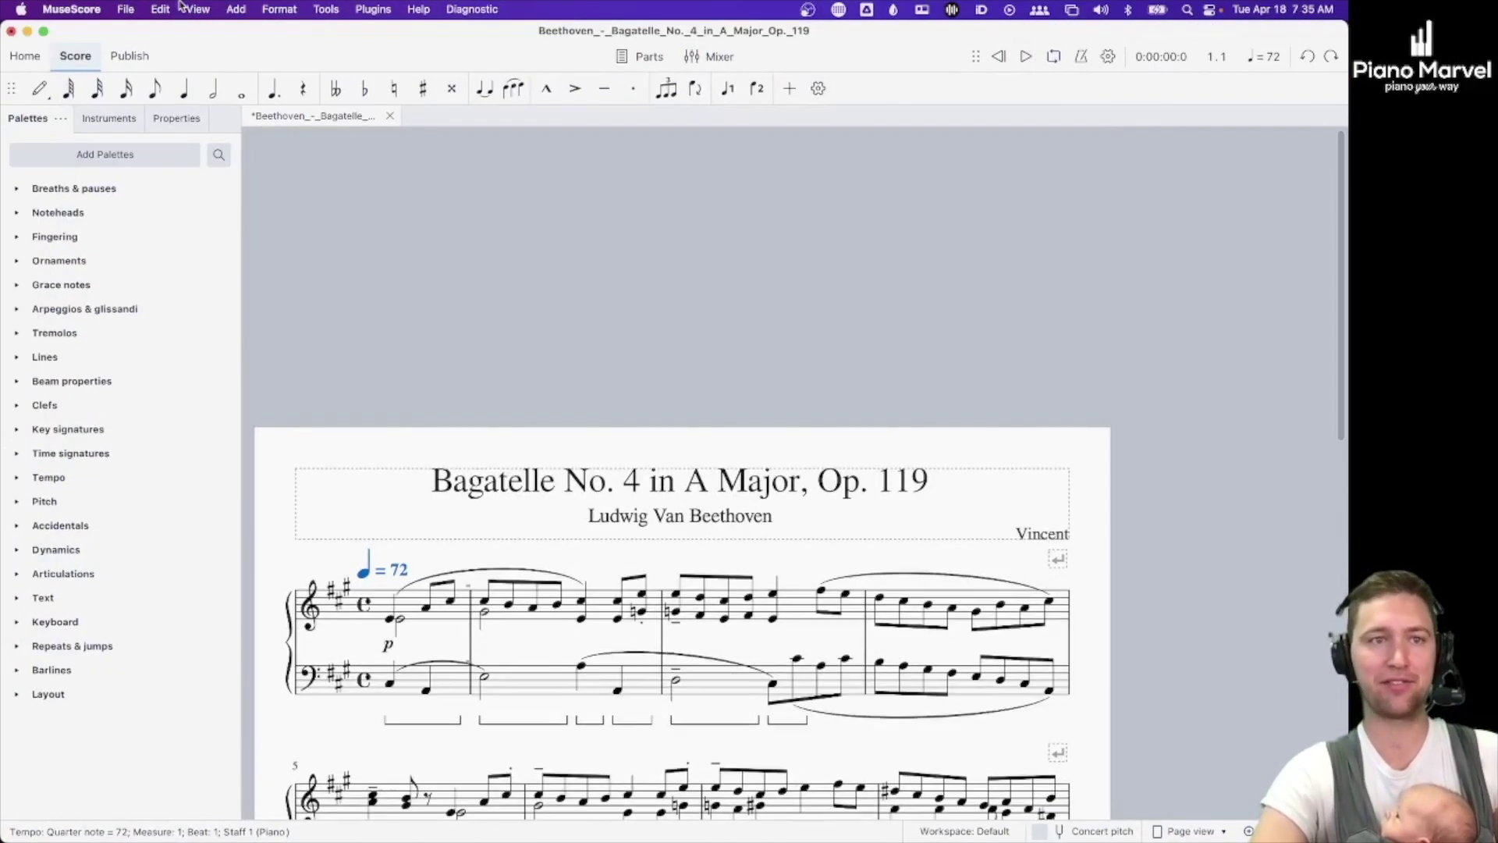
Export the main score as a MIDI file to the Downloads folder
left_click(125, 9)
left_click(176, 244)
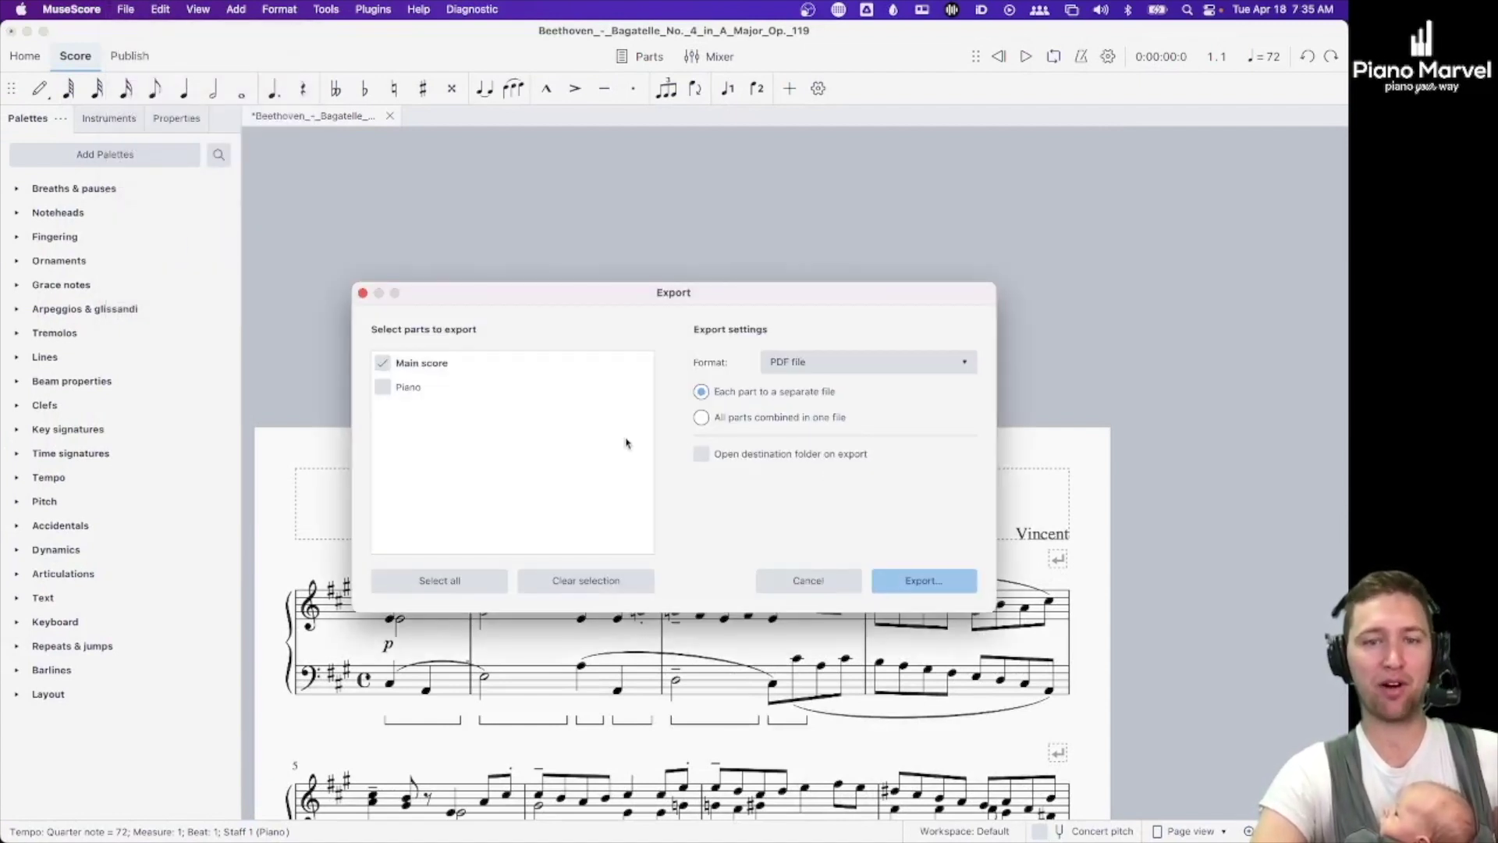
left_click(869, 359)
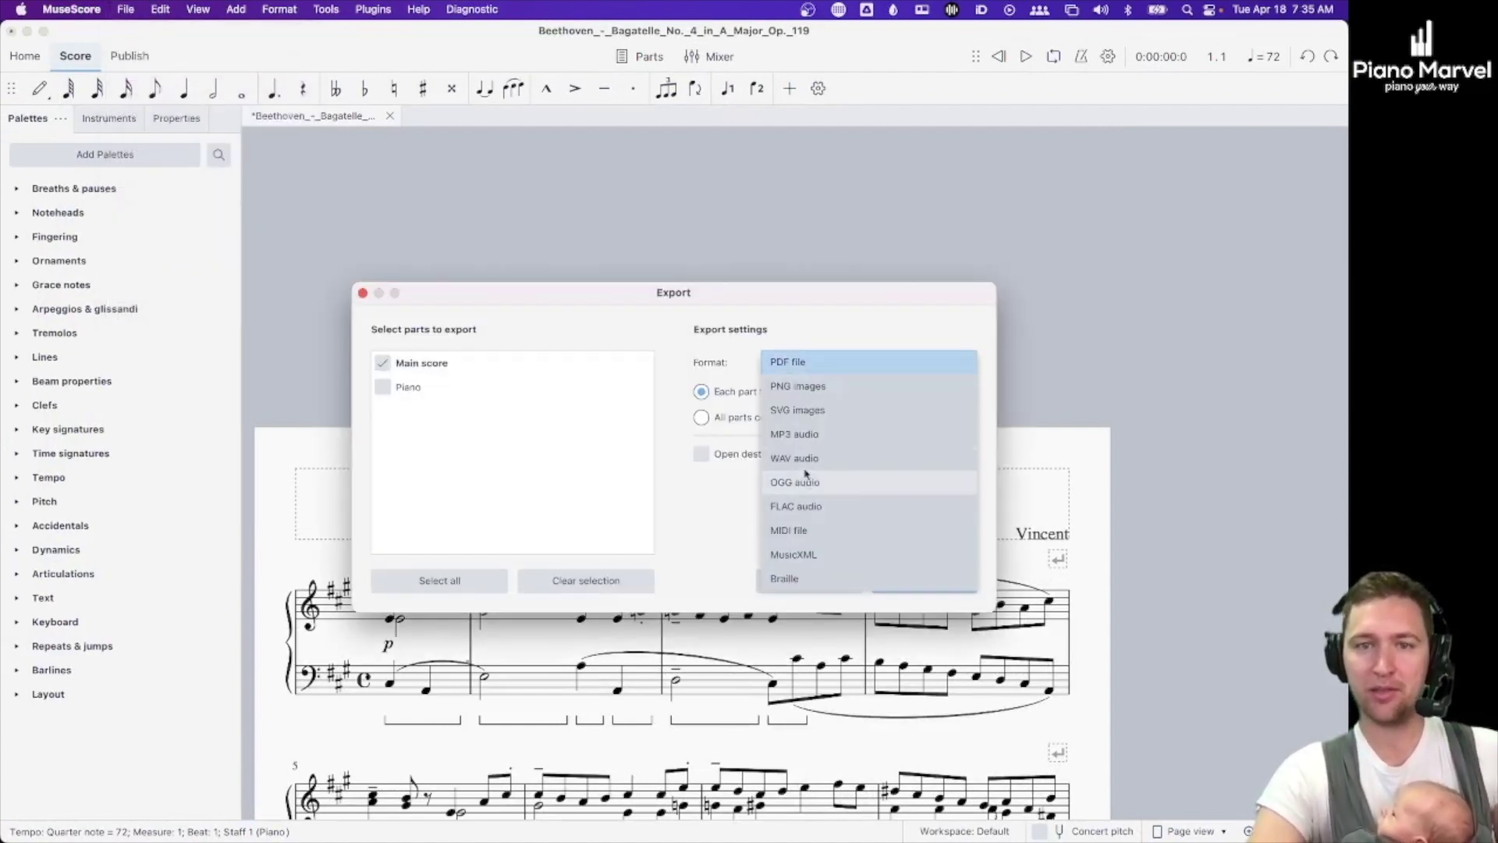
left_click(793, 538)
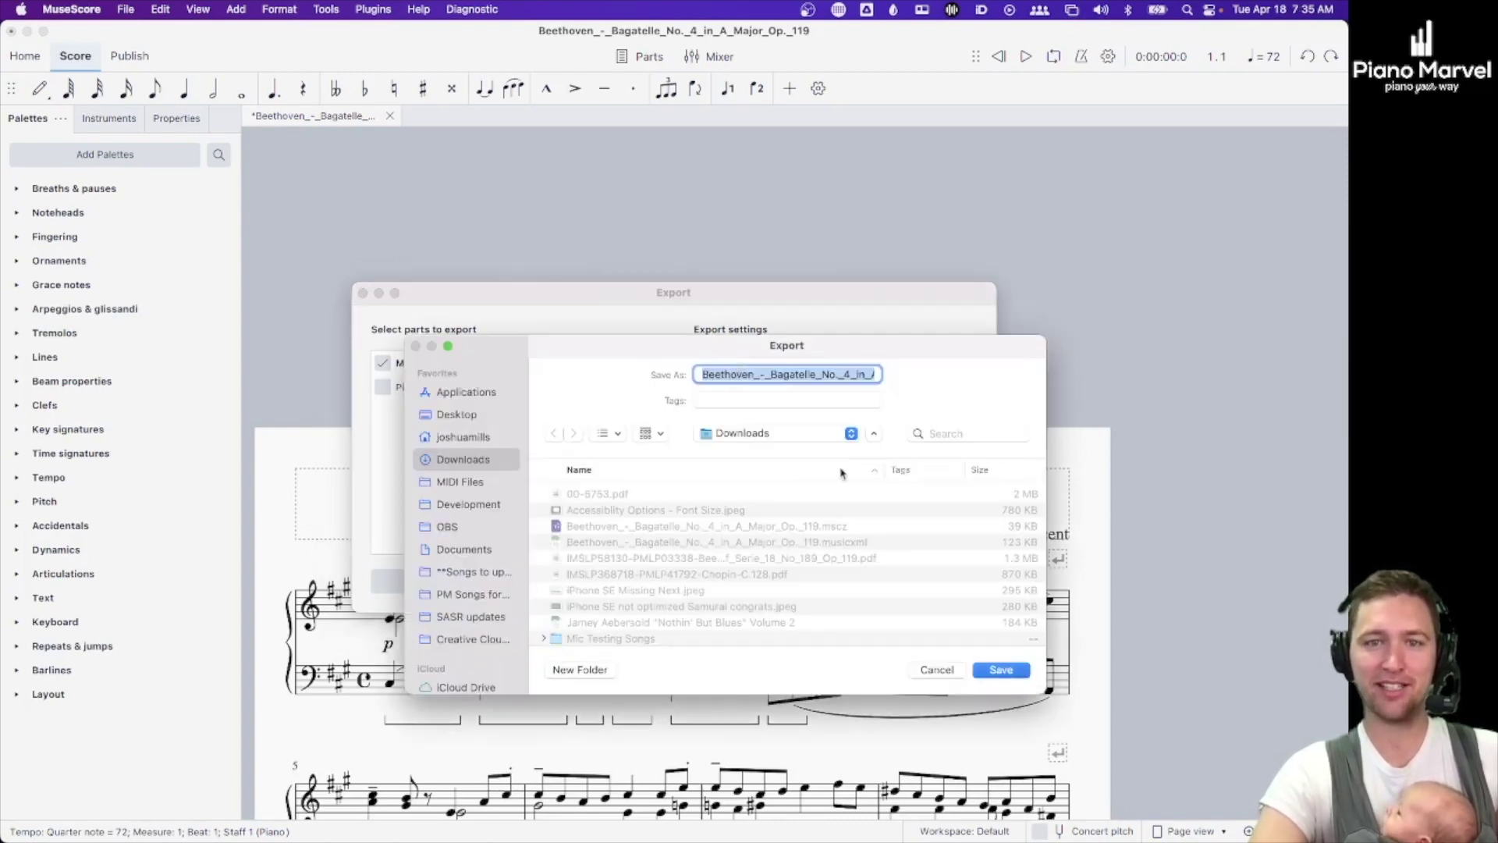
key("Return")
Switch to the Piano Marvel uploads page in Safari and save the new song Test with the exported MIDI and MusicXML files
key("ctrl+Right")
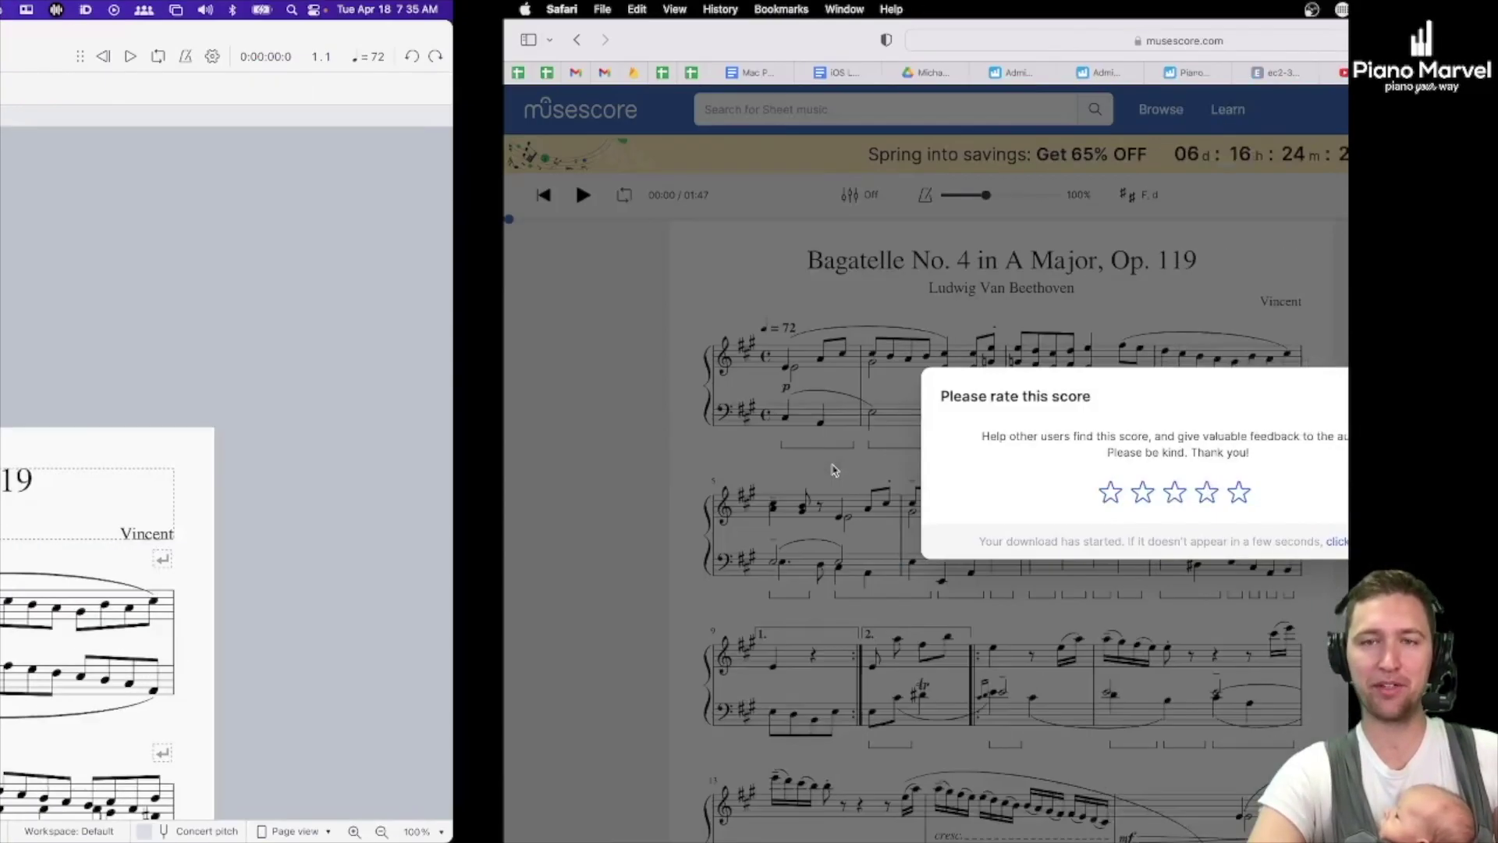
left_click(676, 69)
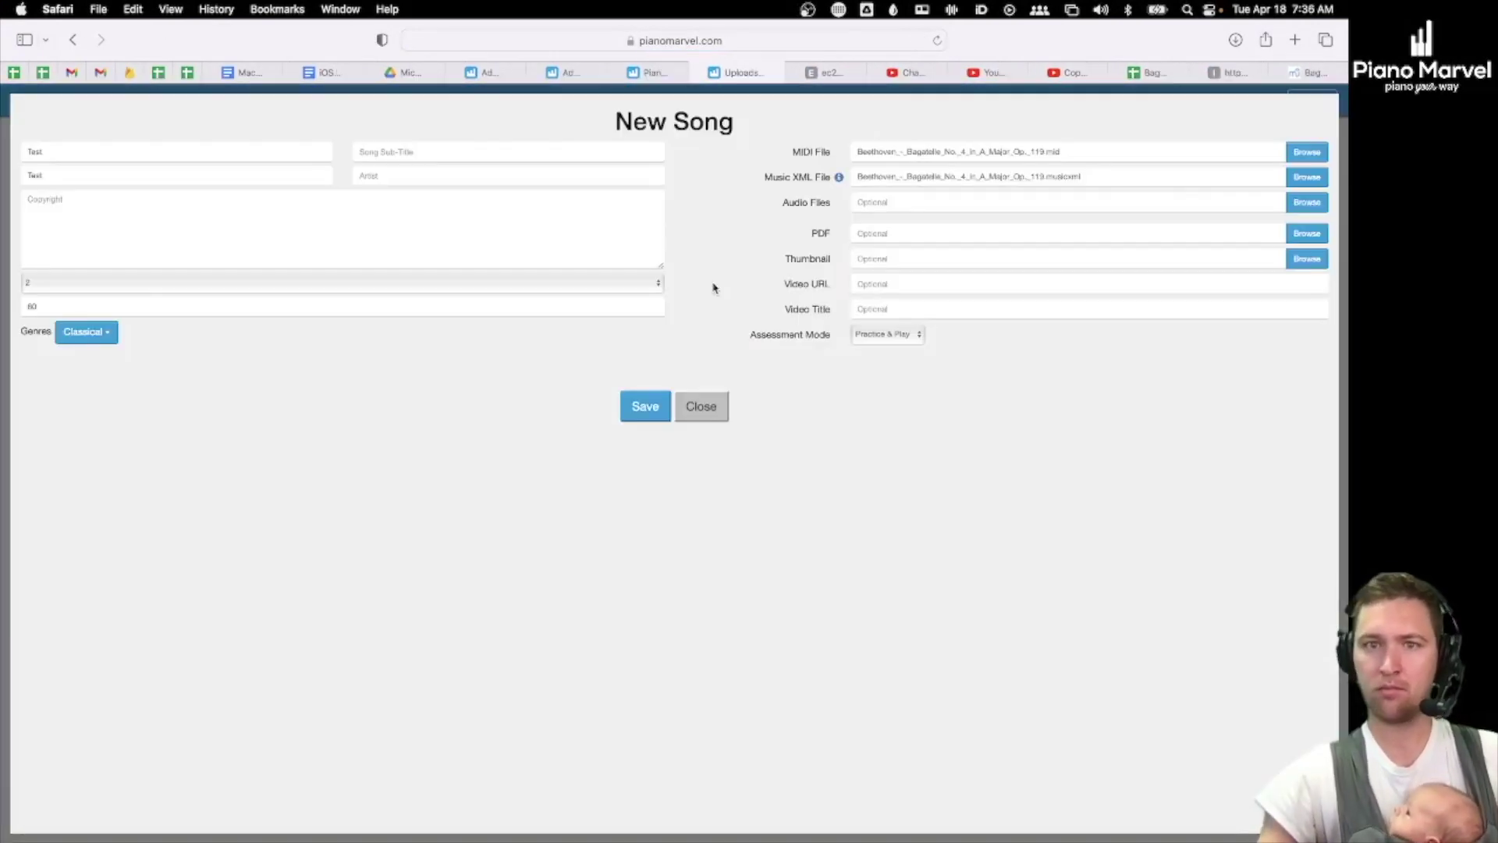
left_click(642, 409)
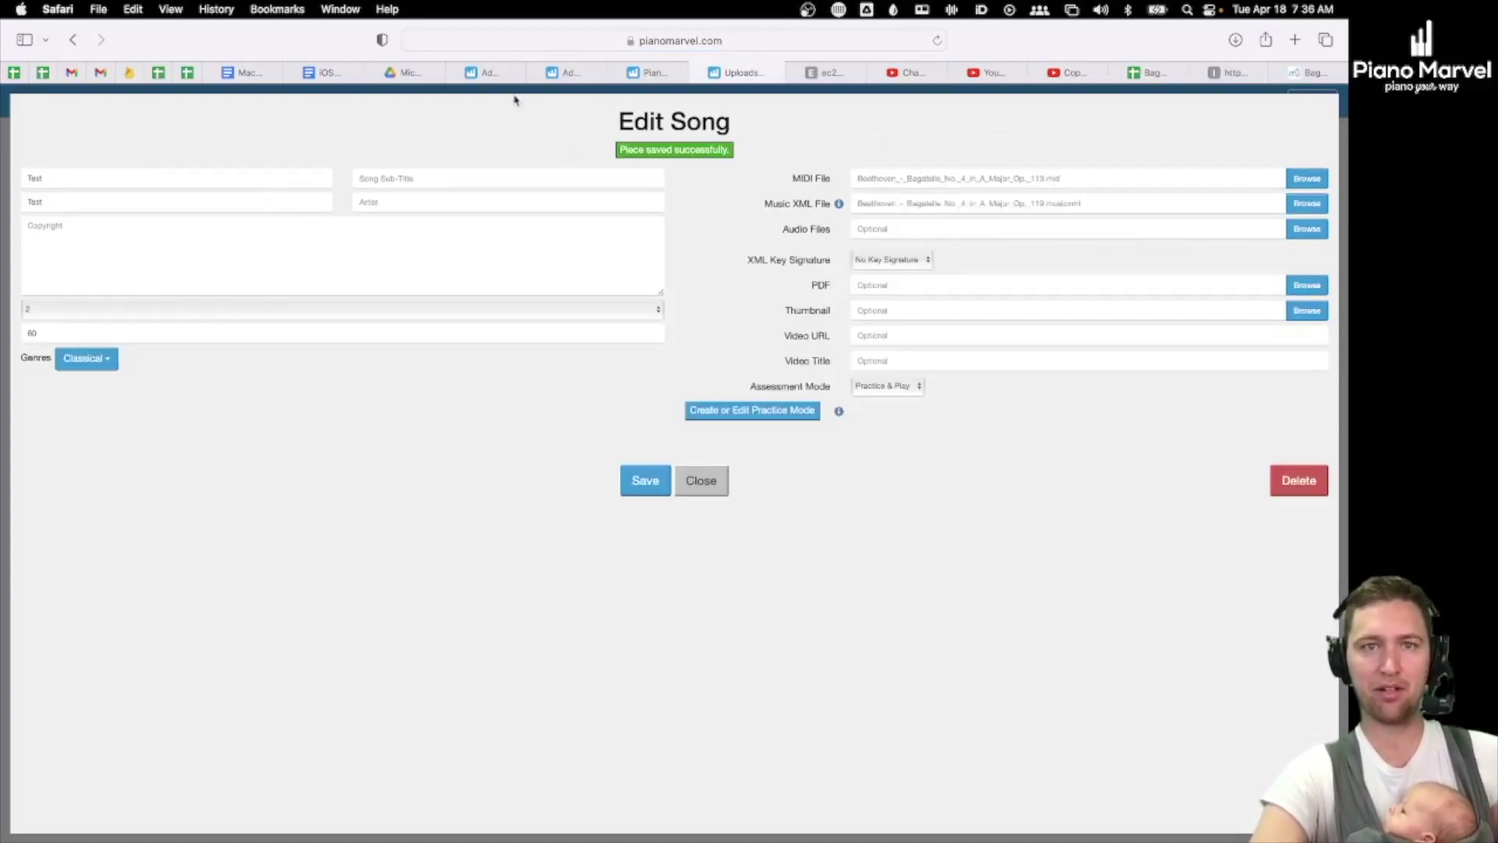
Reload the Piano Marvel library, open the Test piece from My Uploads and dismiss its practice selection settings to show the score
left_click(652, 72)
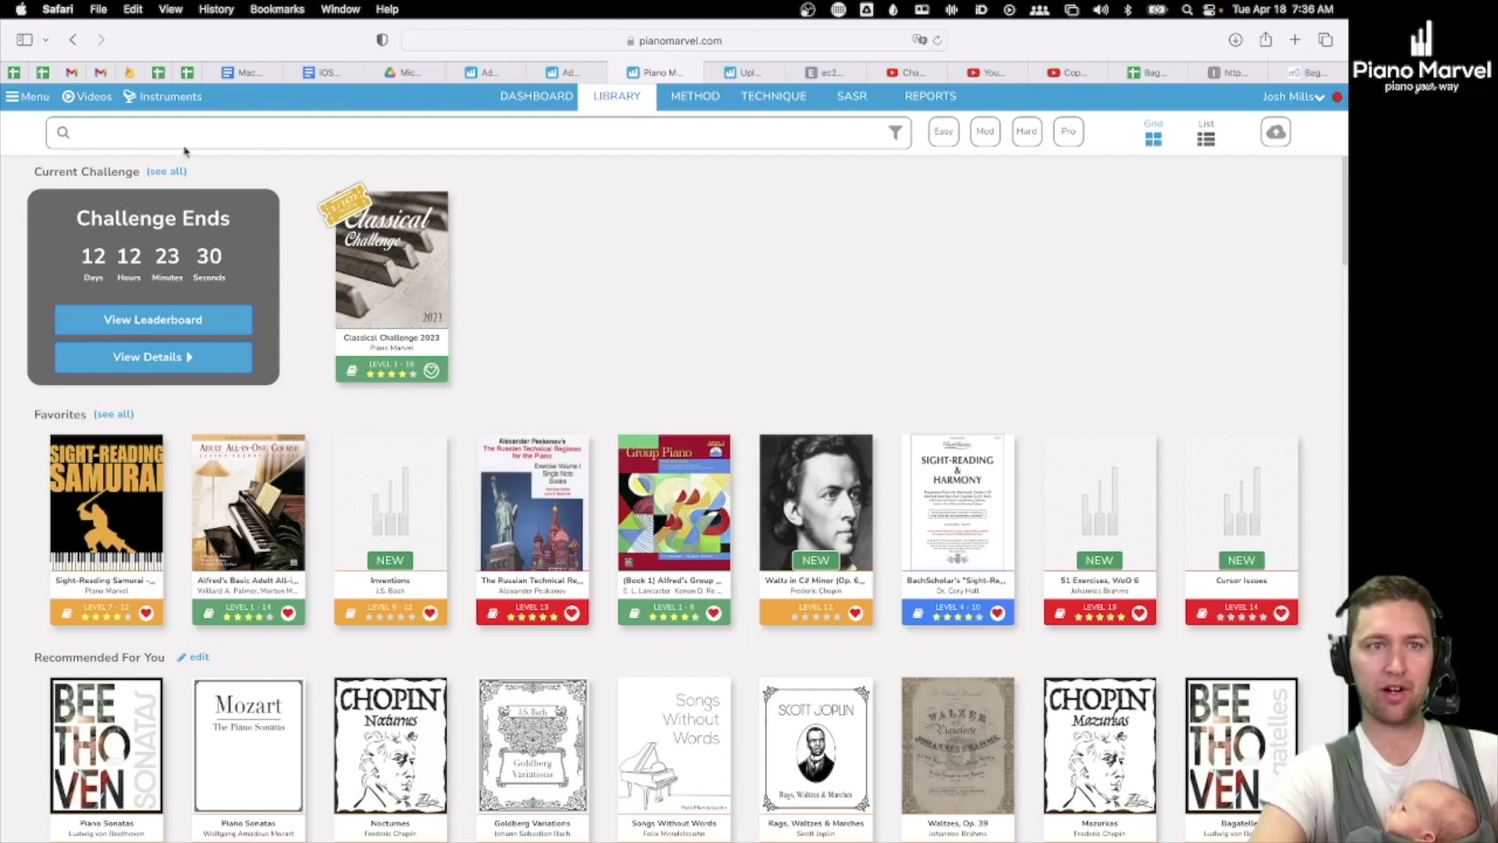
key("super+r")
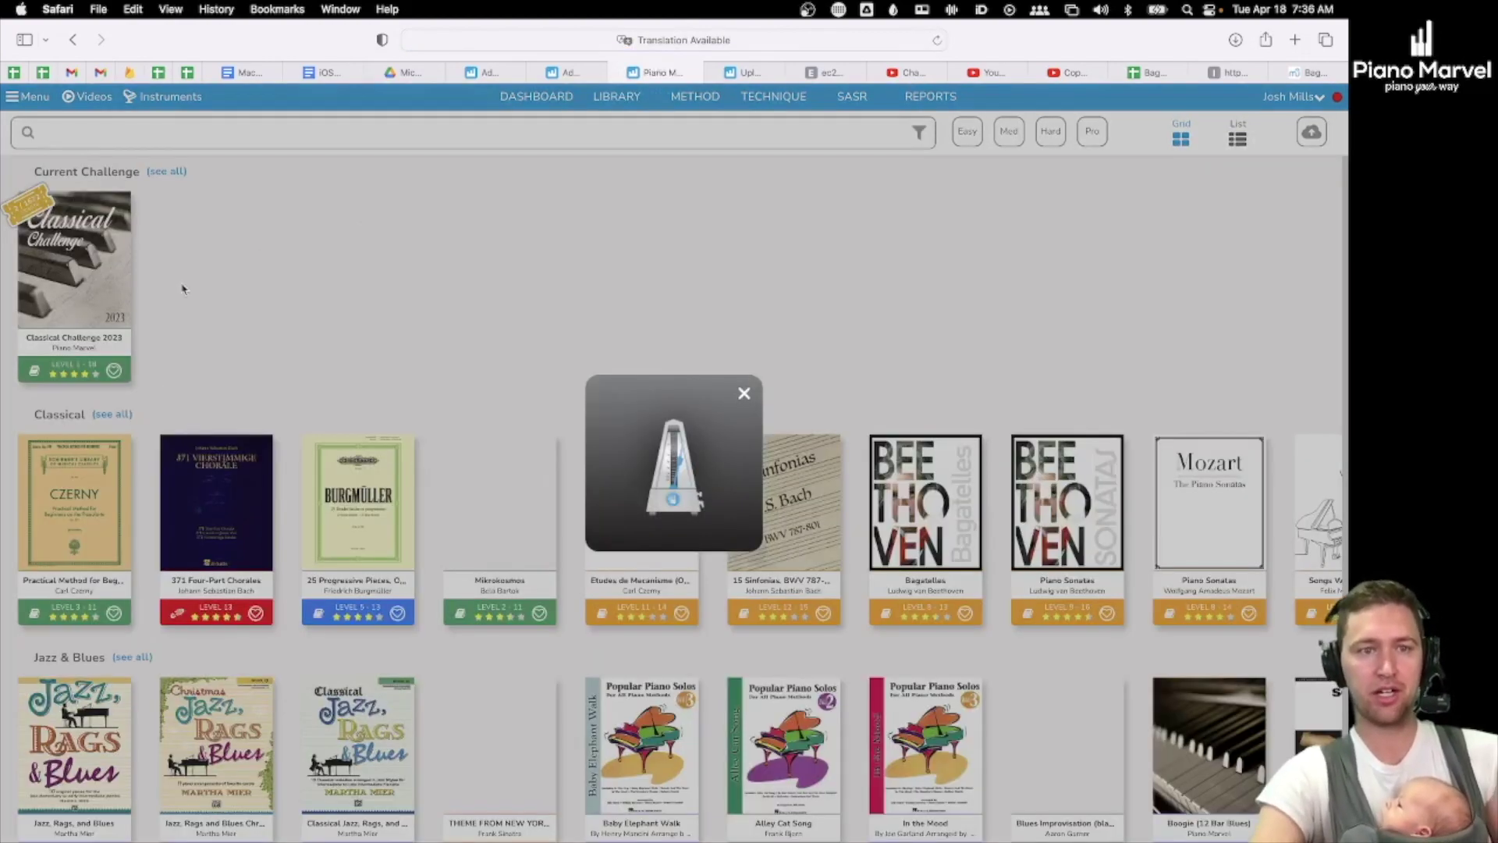
scroll(193, 643, "down", 6)
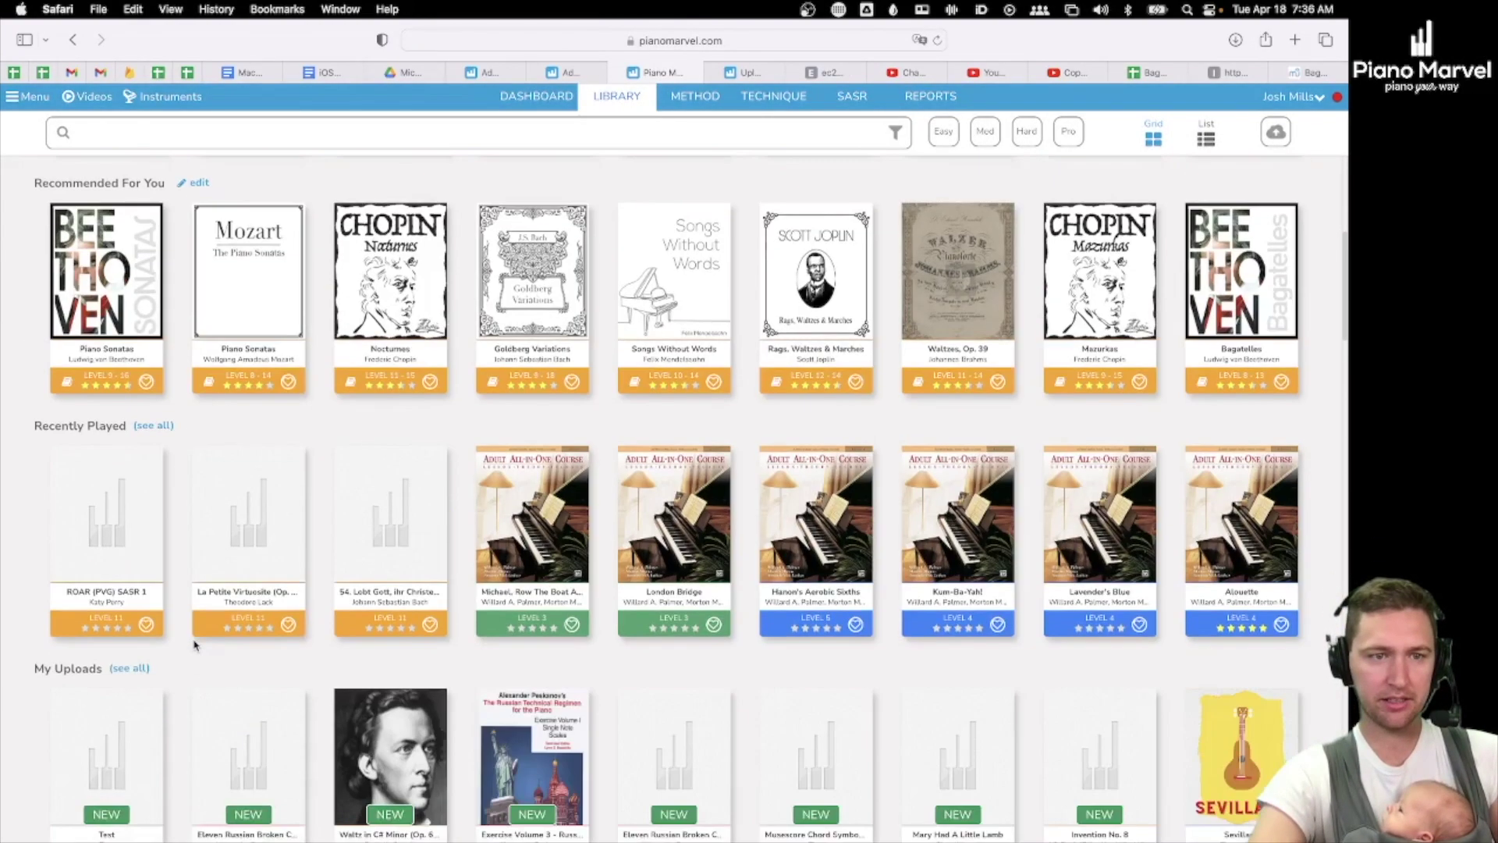
scroll(194, 644, "down", 3)
left_click(133, 536)
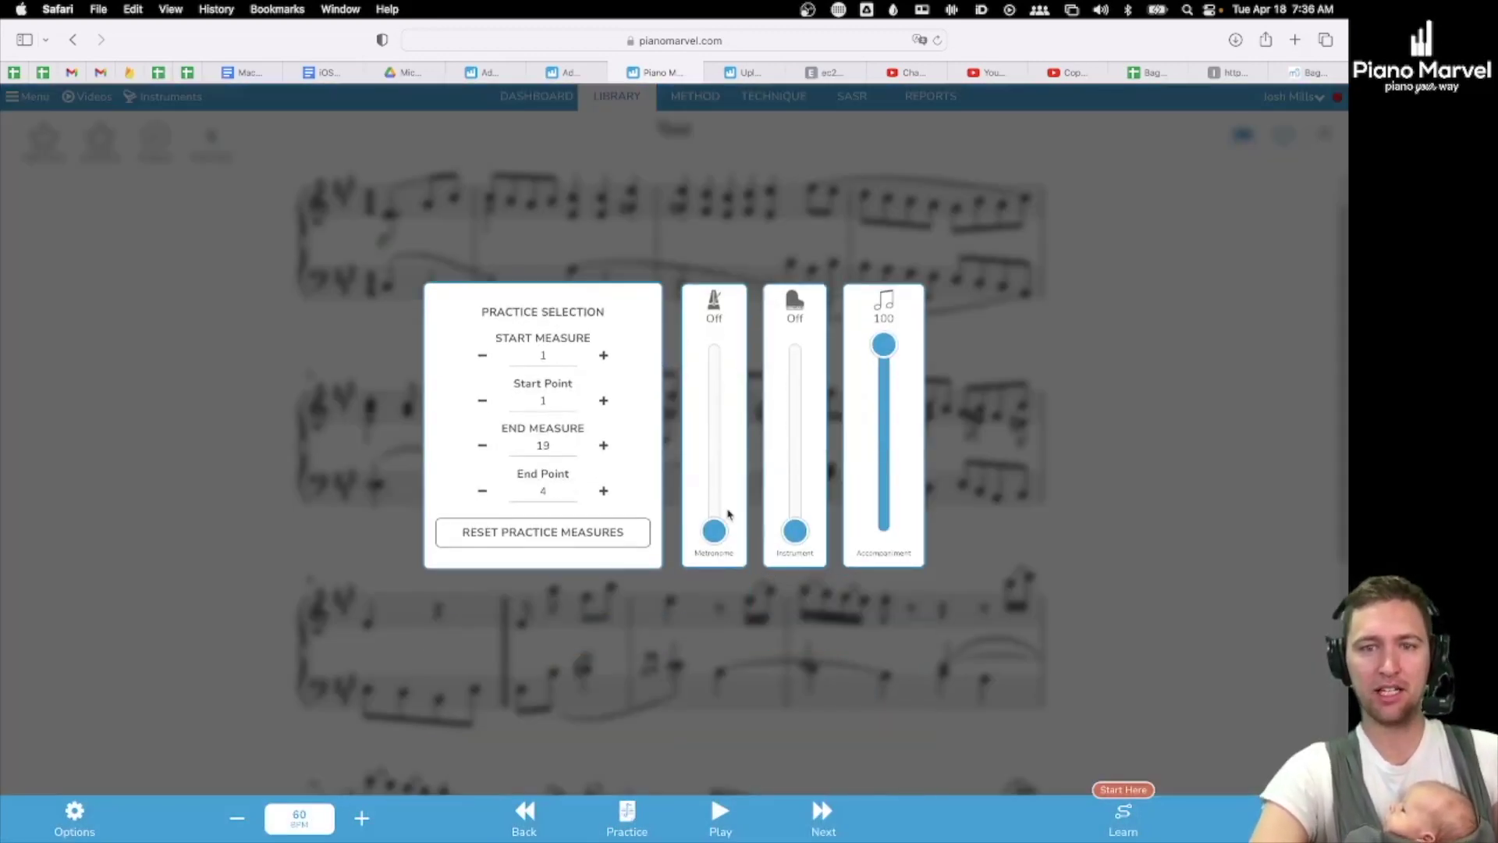
left_click(991, 295)
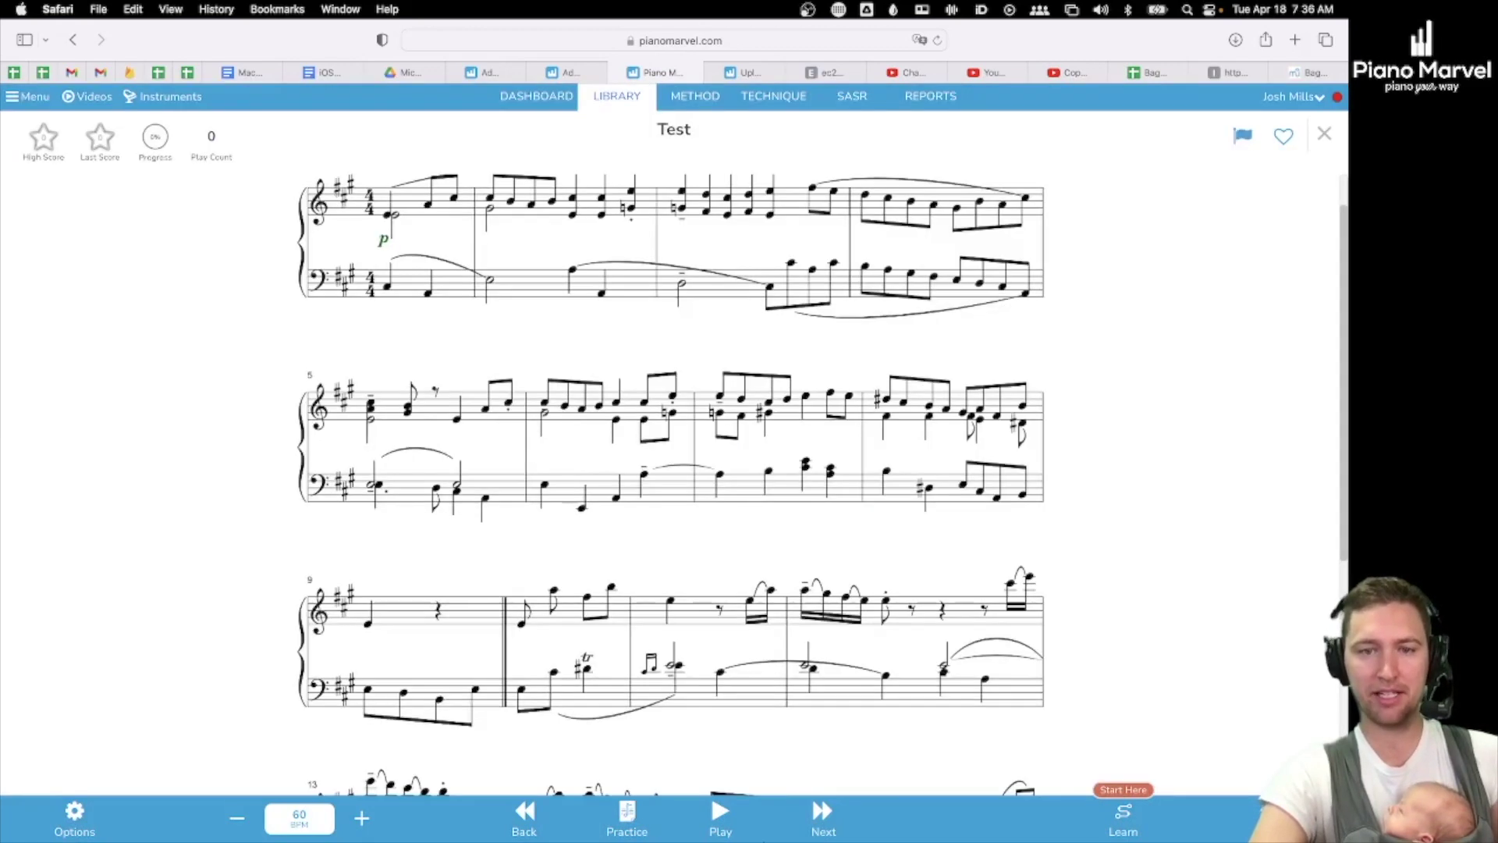
Play the Test piece in Book Mode to check its tempo, and stop the playback
left_click(722, 819)
left_click(816, 457)
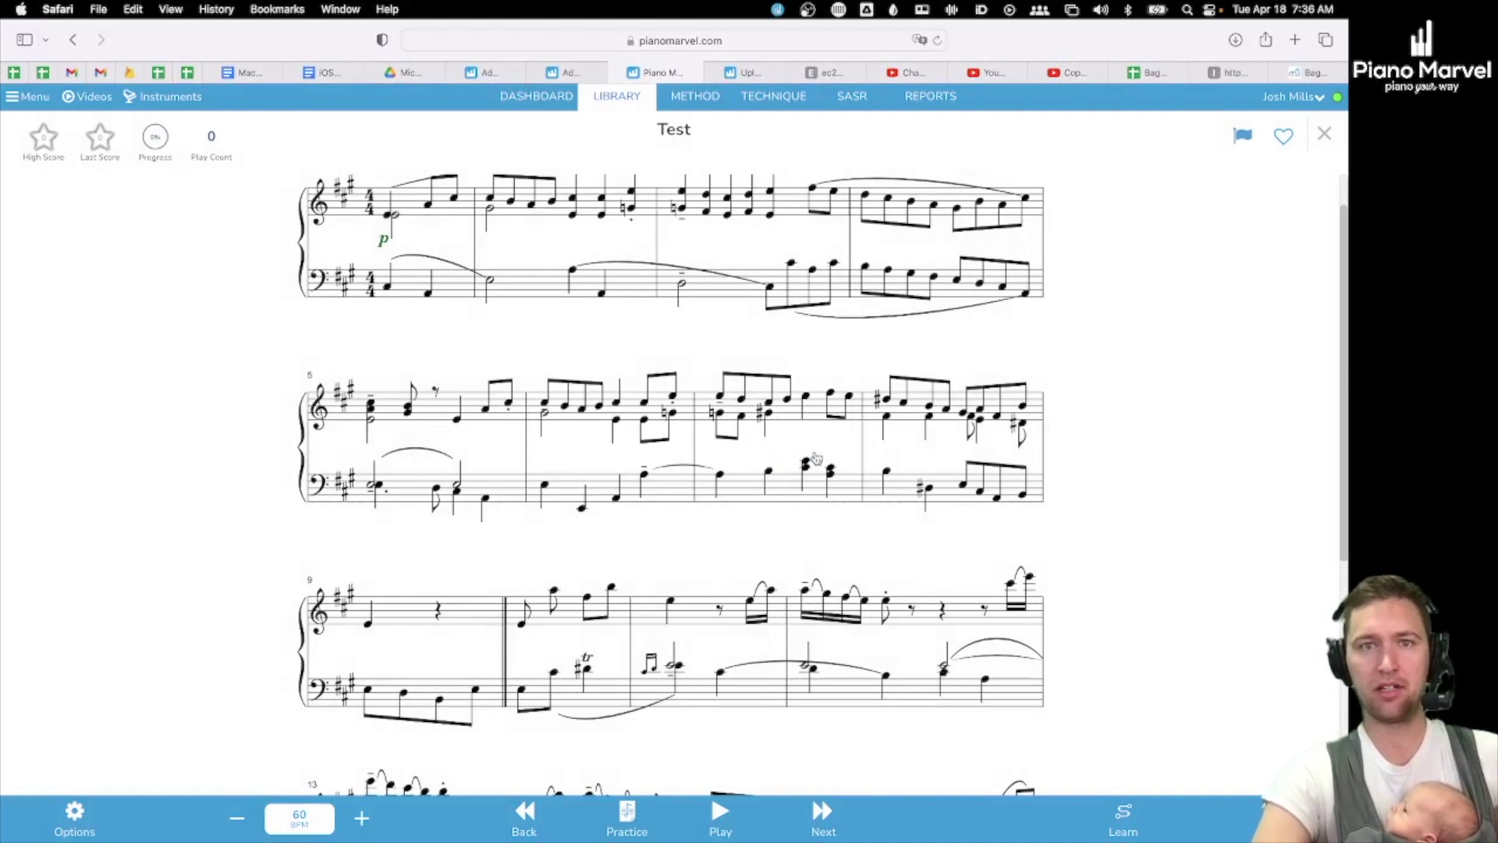
left_click(716, 811)
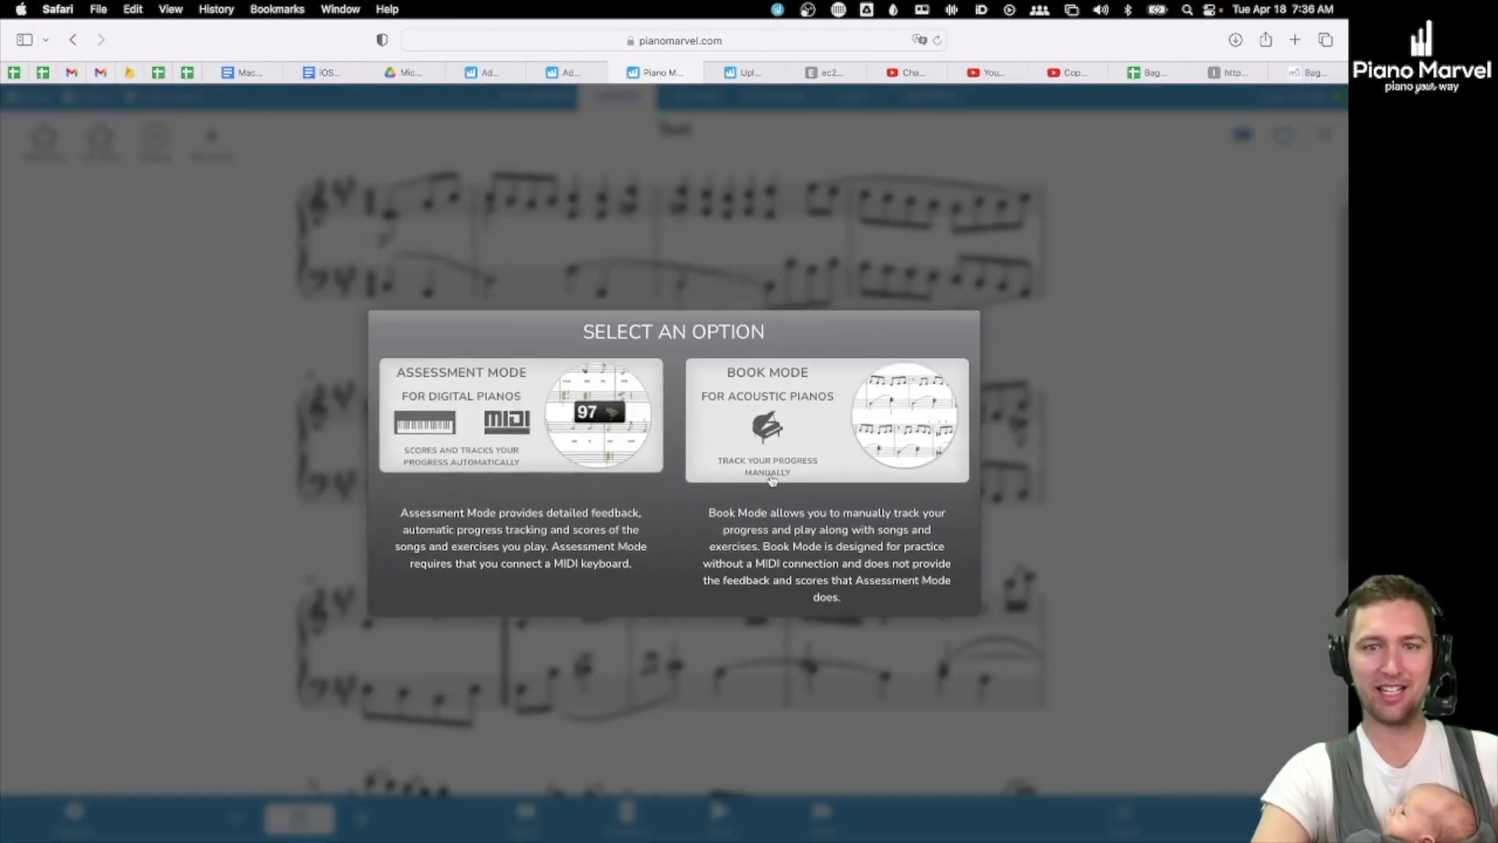
left_click(772, 480)
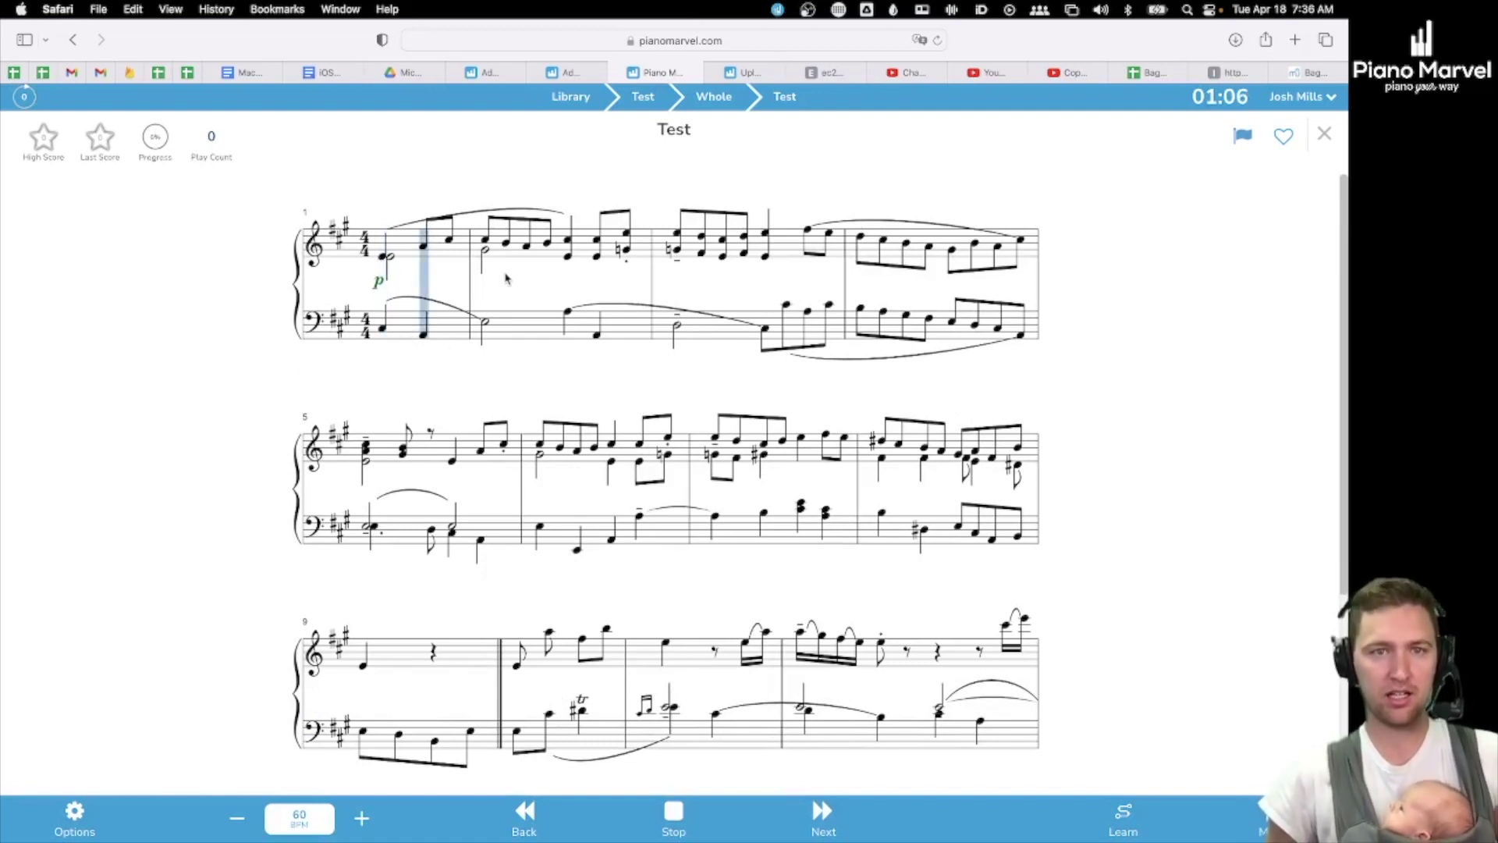
key("space")
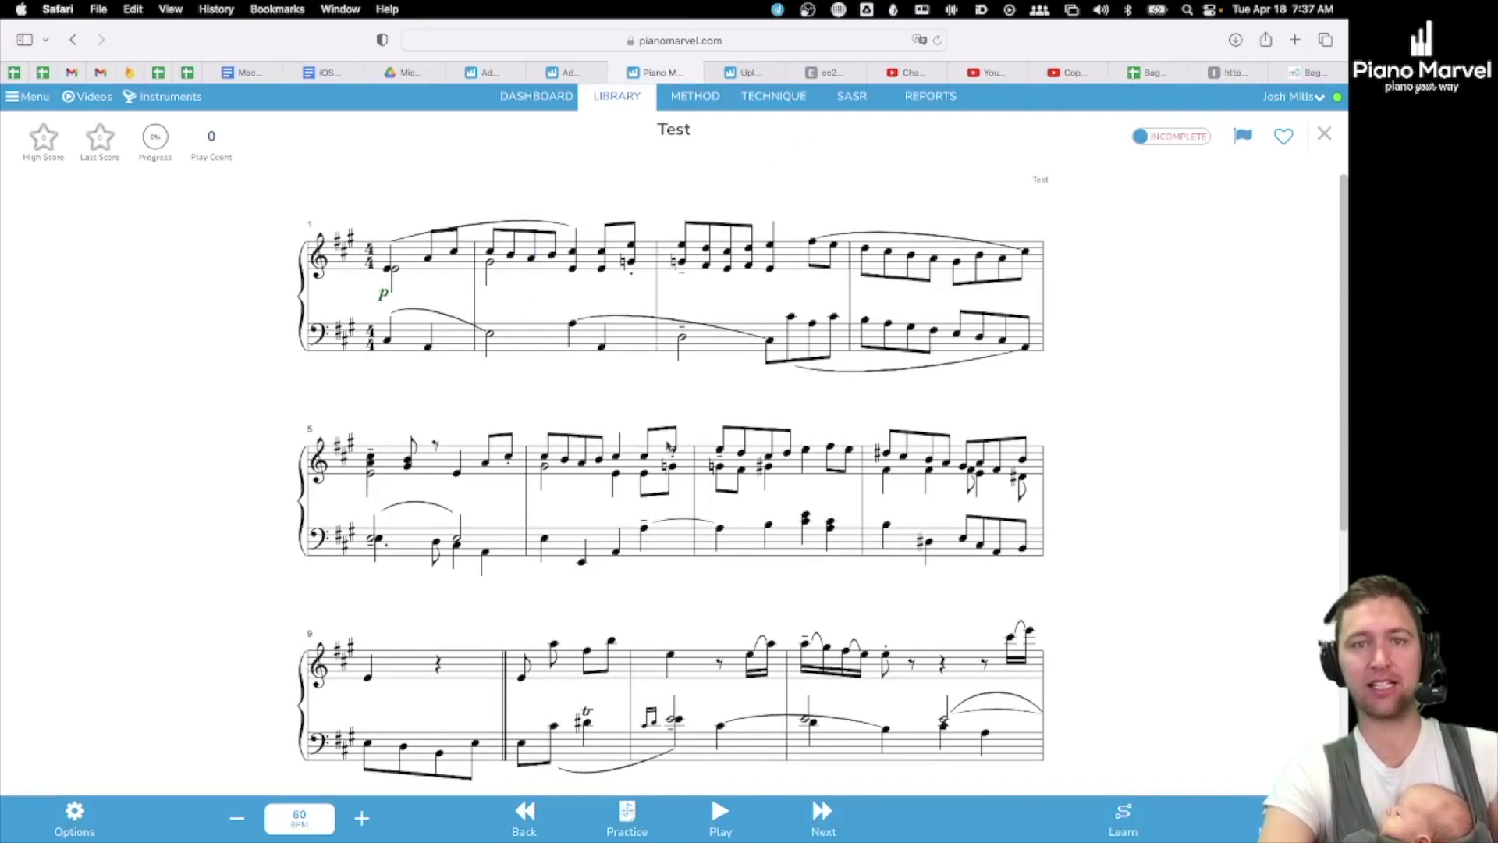
Switch to MuseScore to inspect the score's tempo marking, and check the viewer's tempo question in the YouTube comments in Safari
key("super+Tab")
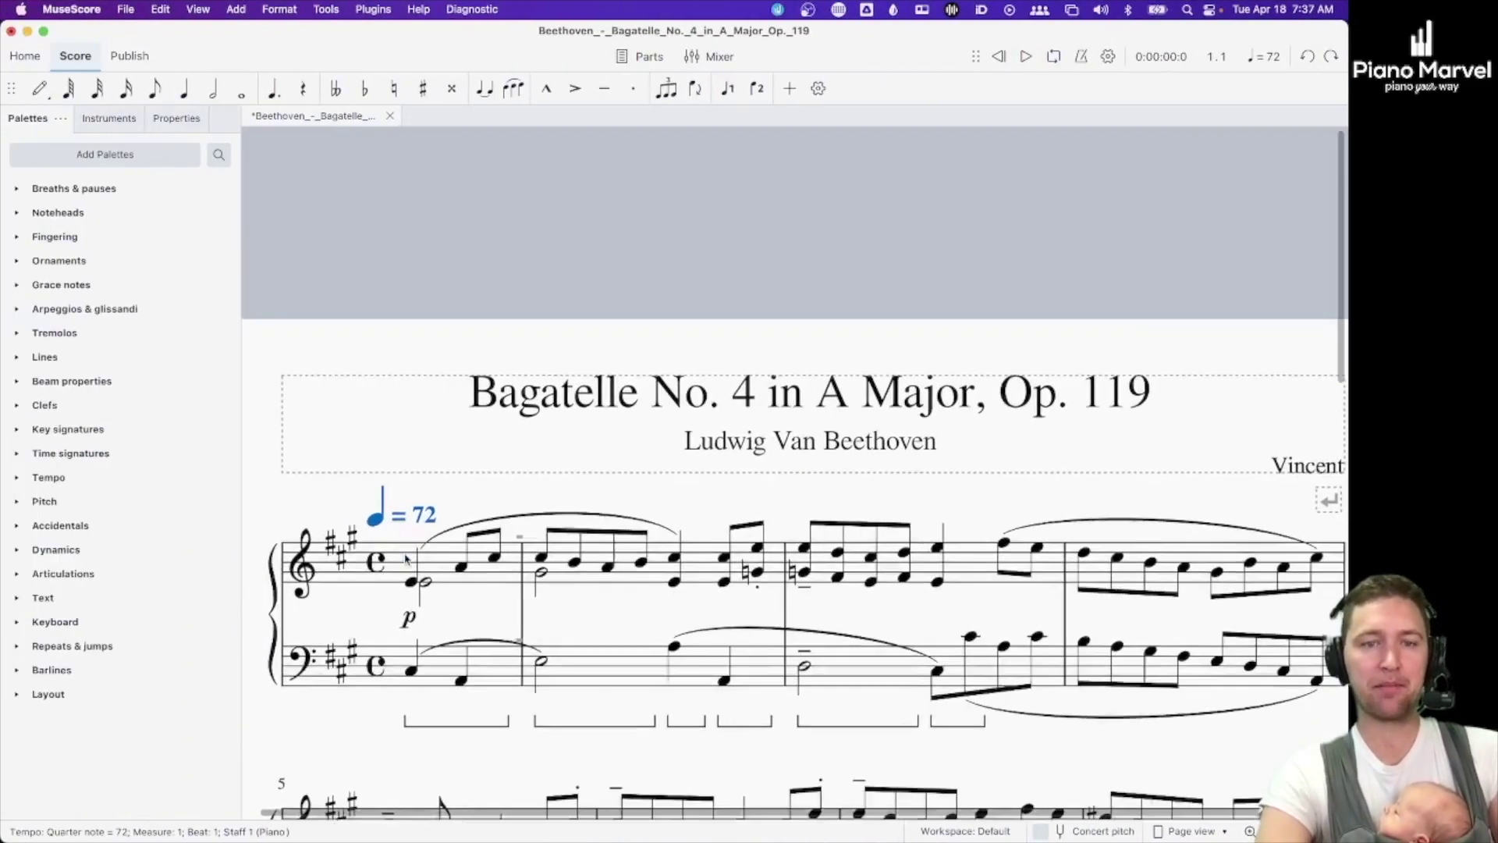
scroll(405, 558, "down", 2)
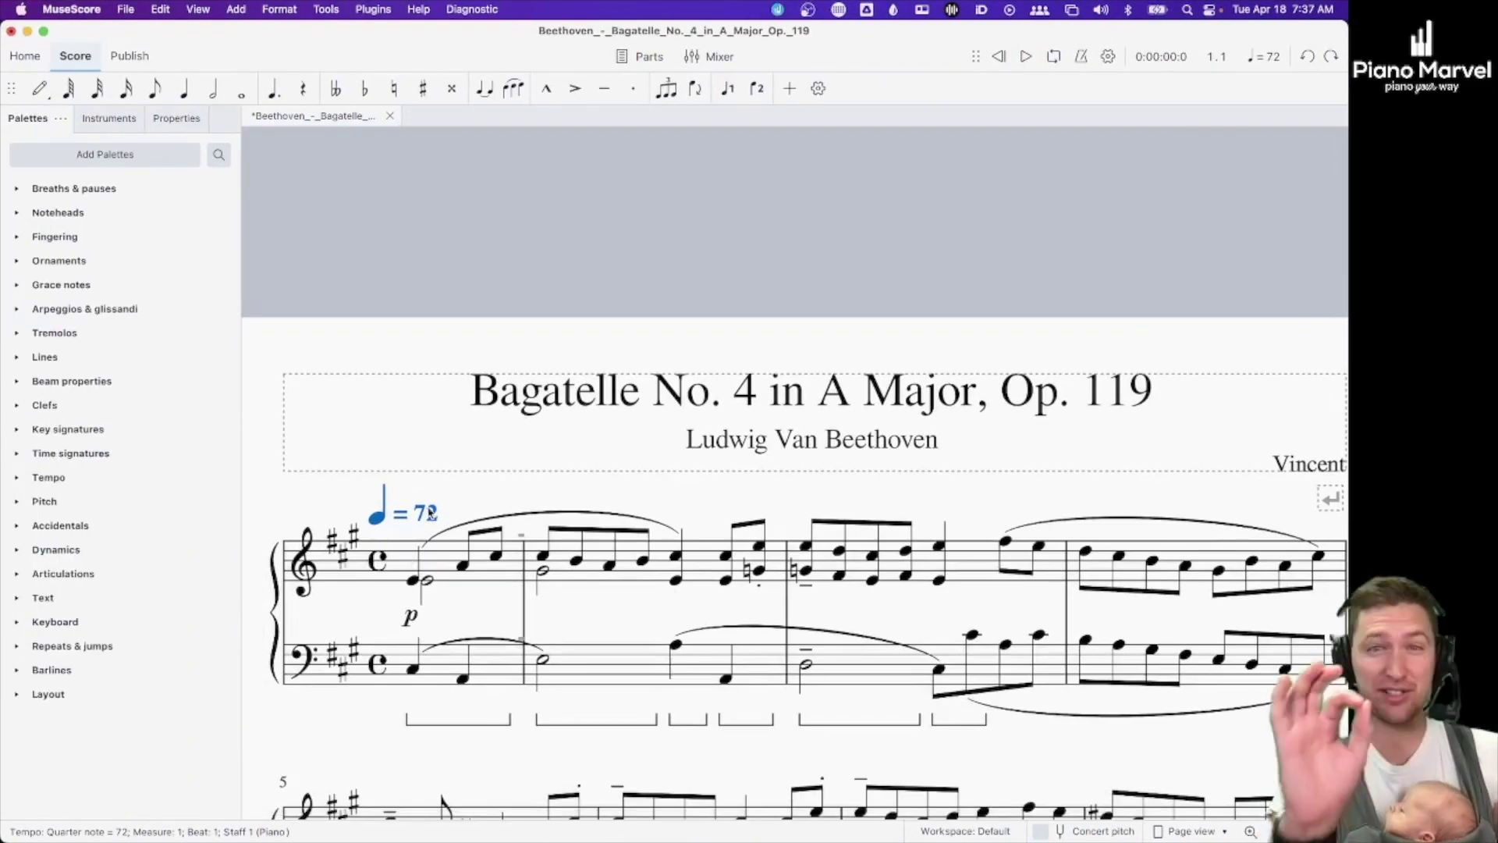
left_click(495, 483)
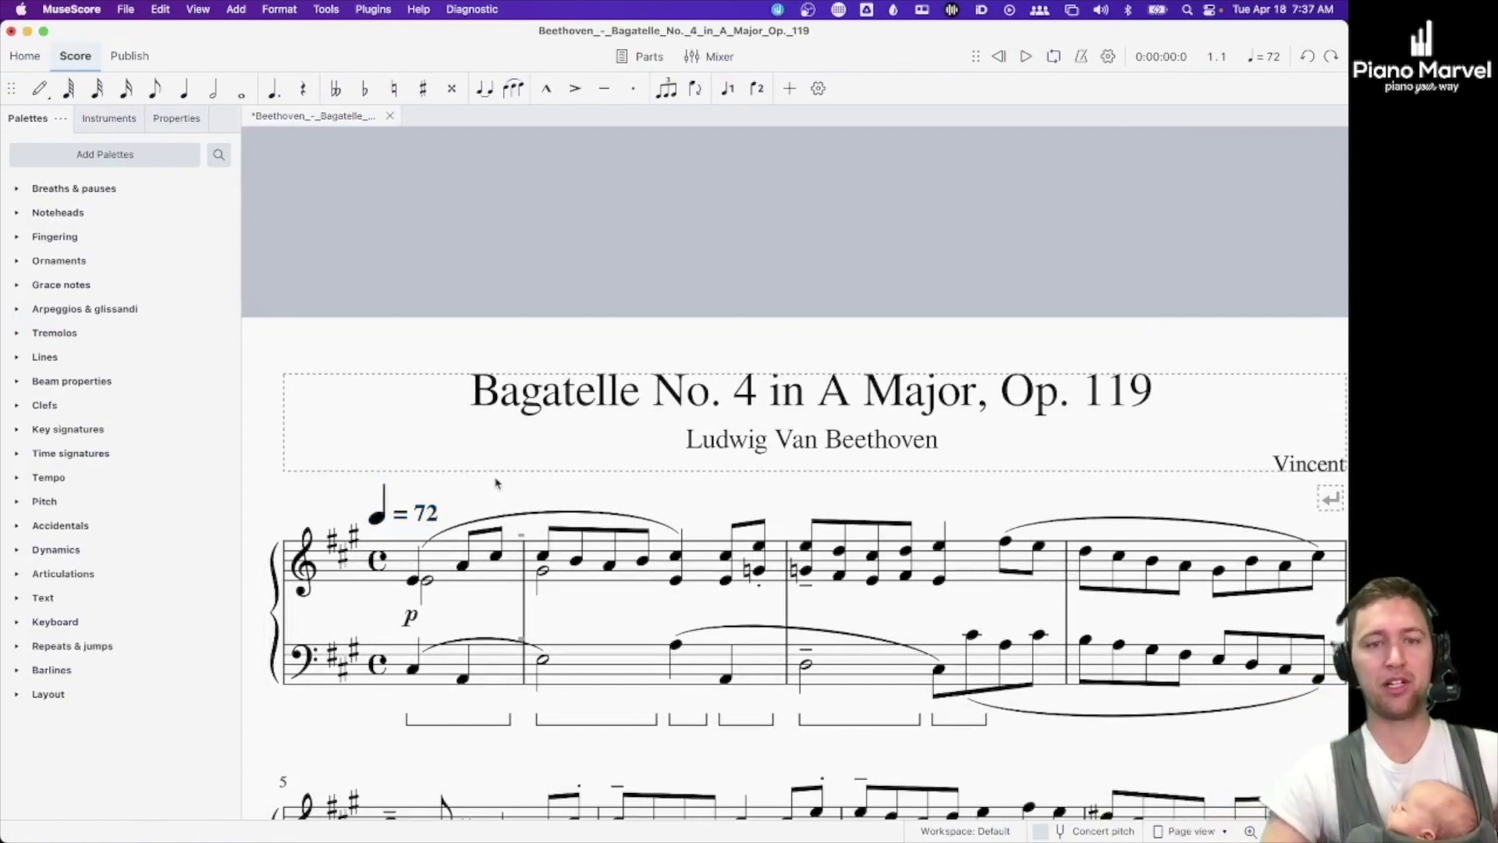
left_click(434, 512)
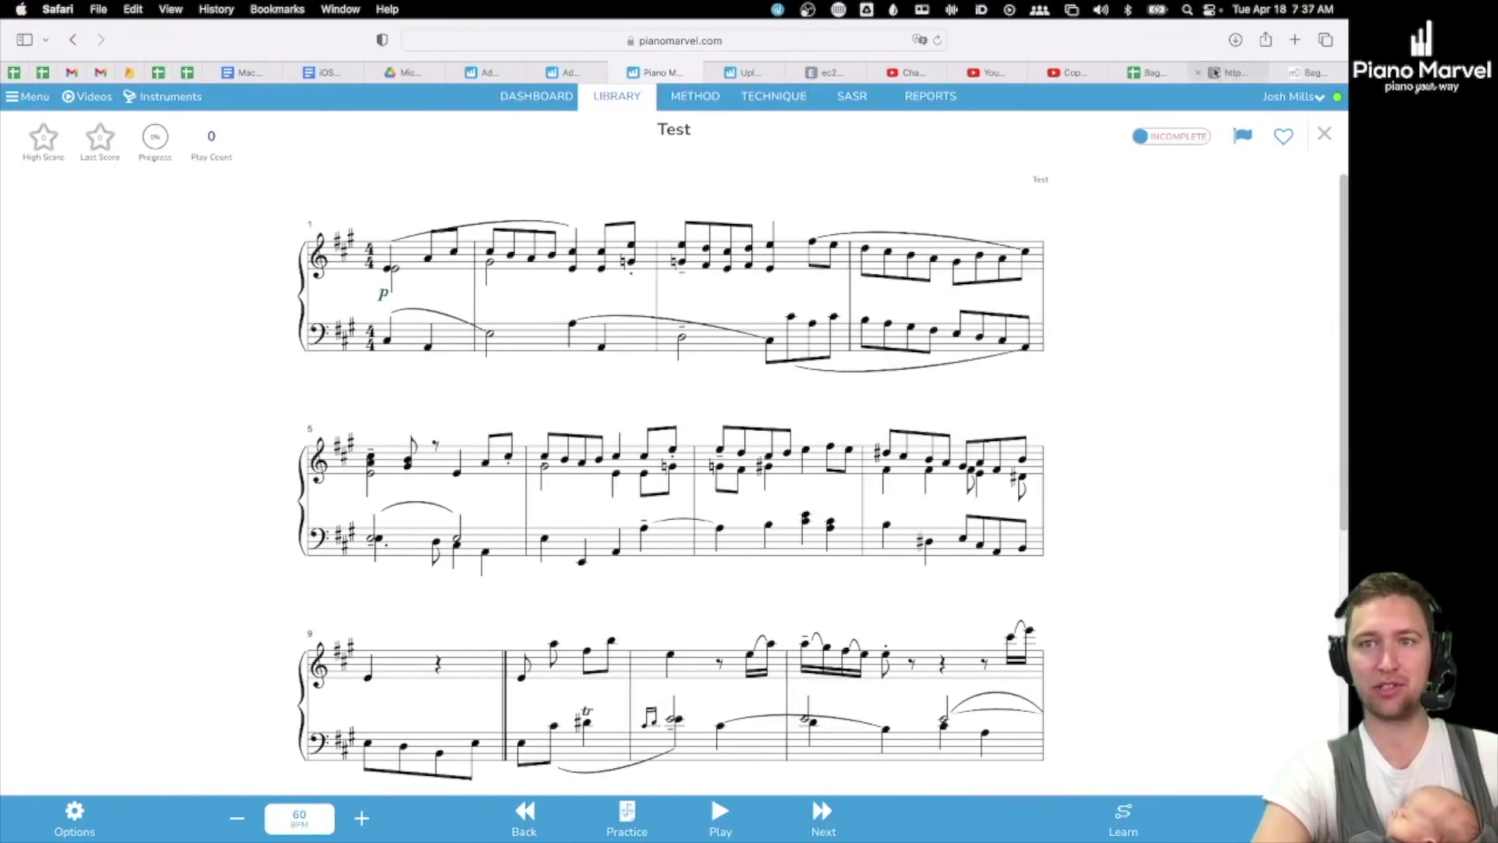
left_click(1069, 72)
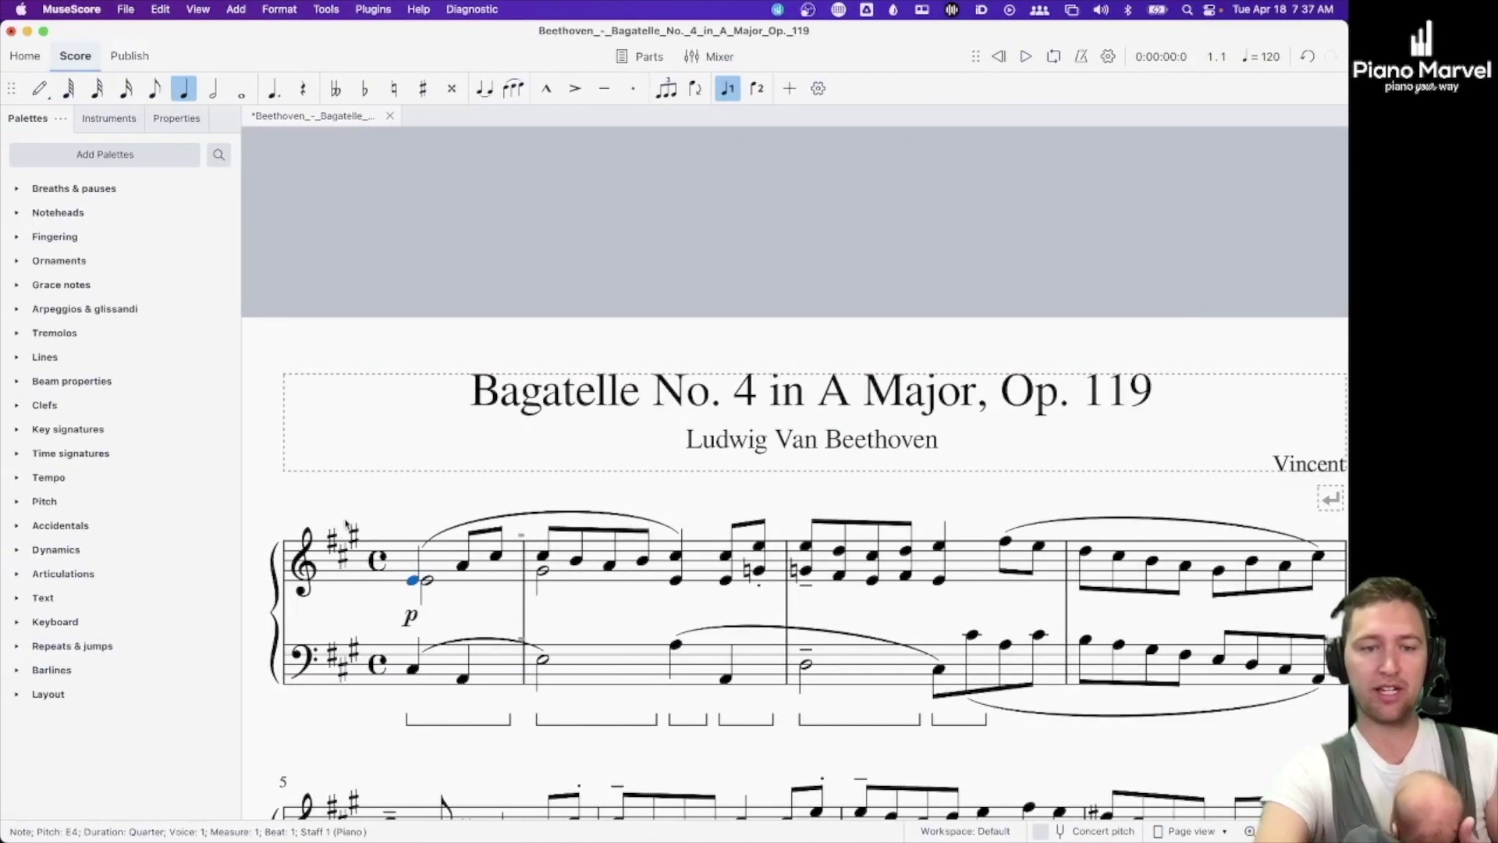
Delete the tempo marking above the first measure in MuseScore and export the main score as MIDI, replacing the existing file in Downloads
key("super+z")
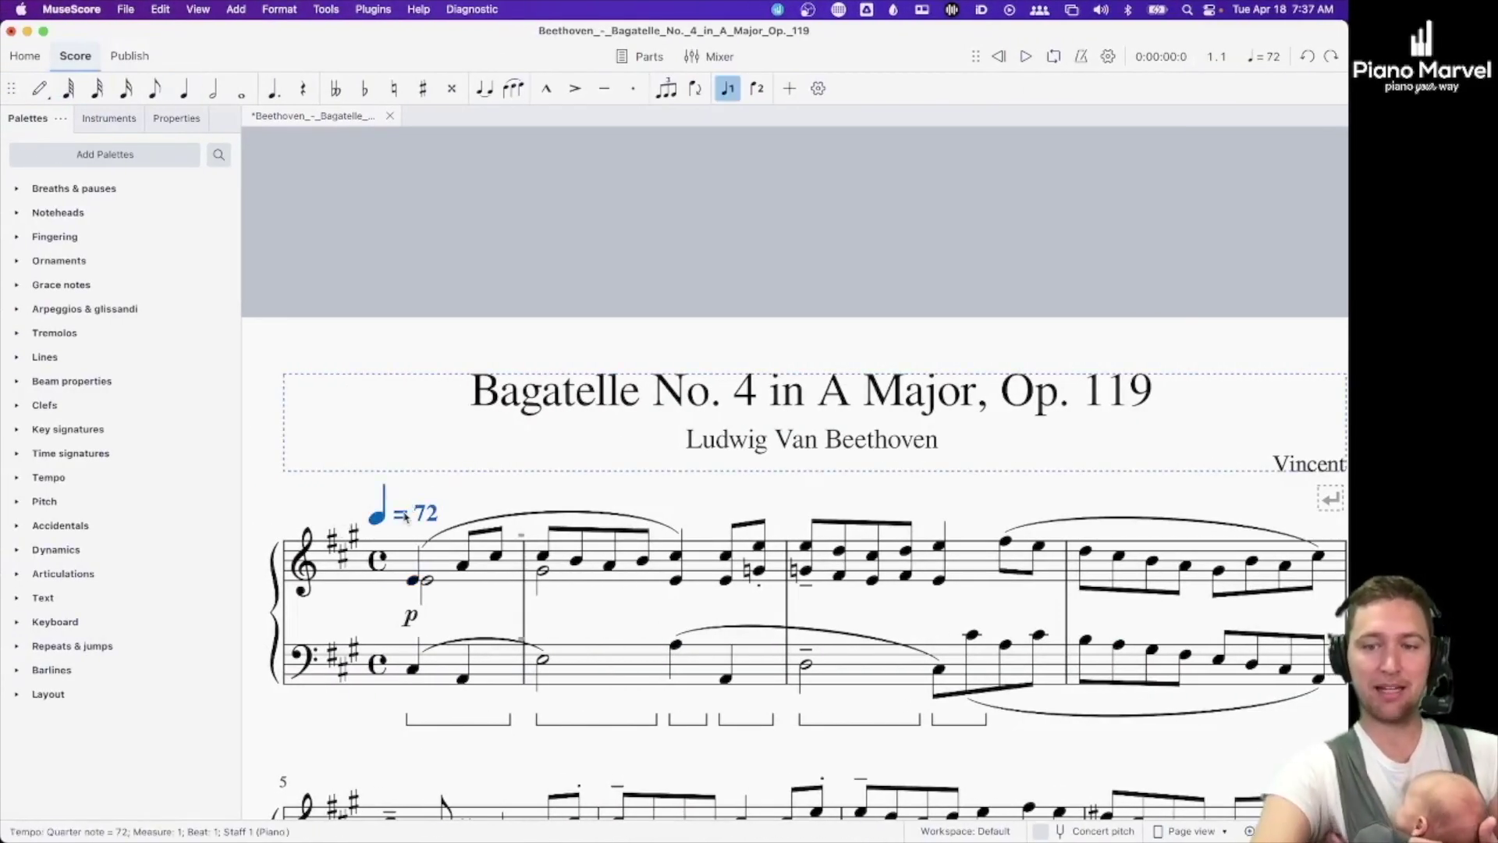
key("Delete")
left_click(125, 9)
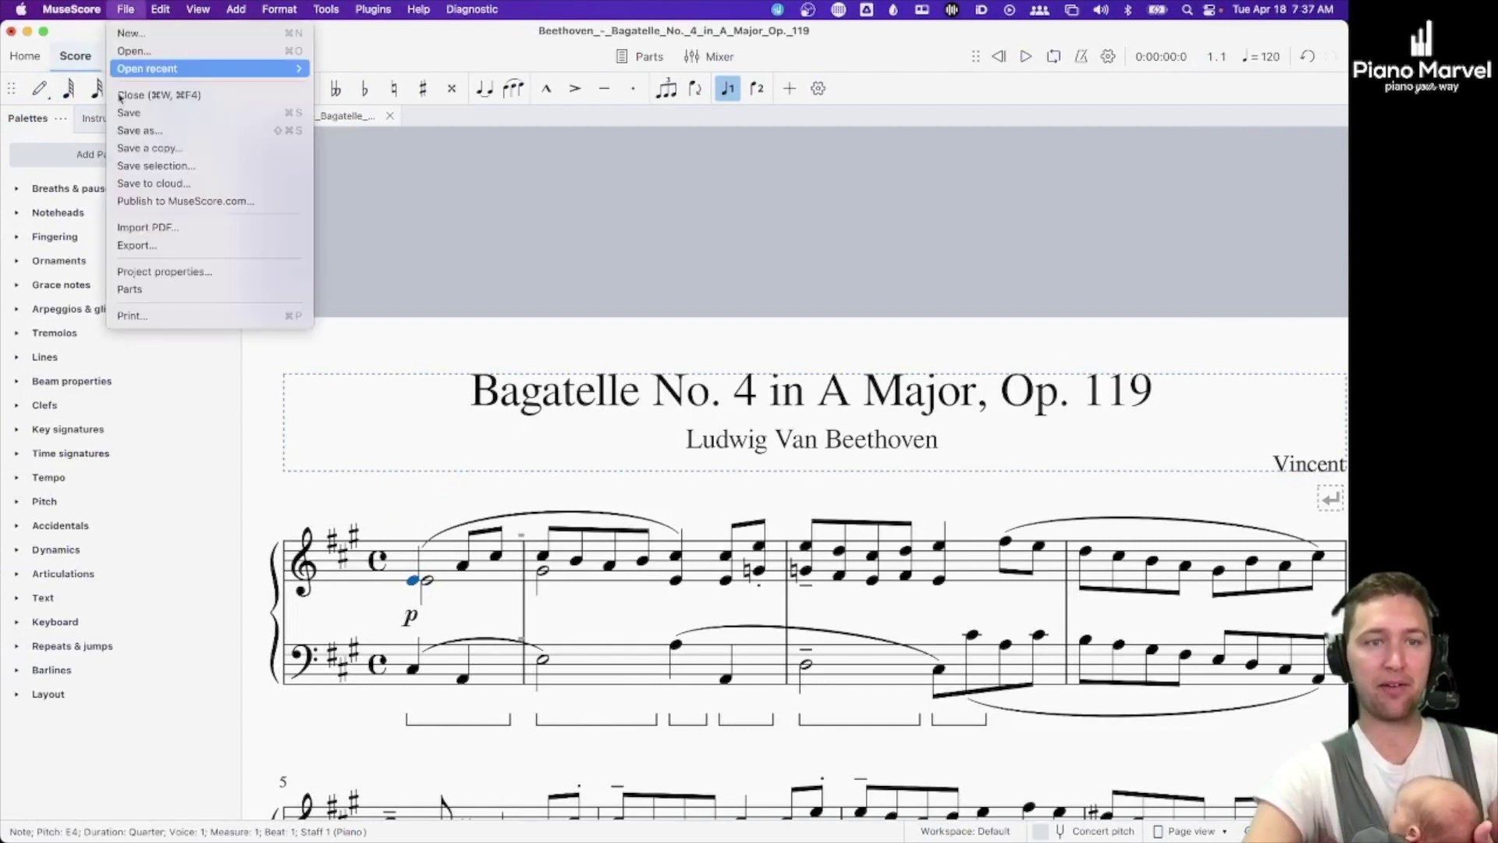
left_click(130, 244)
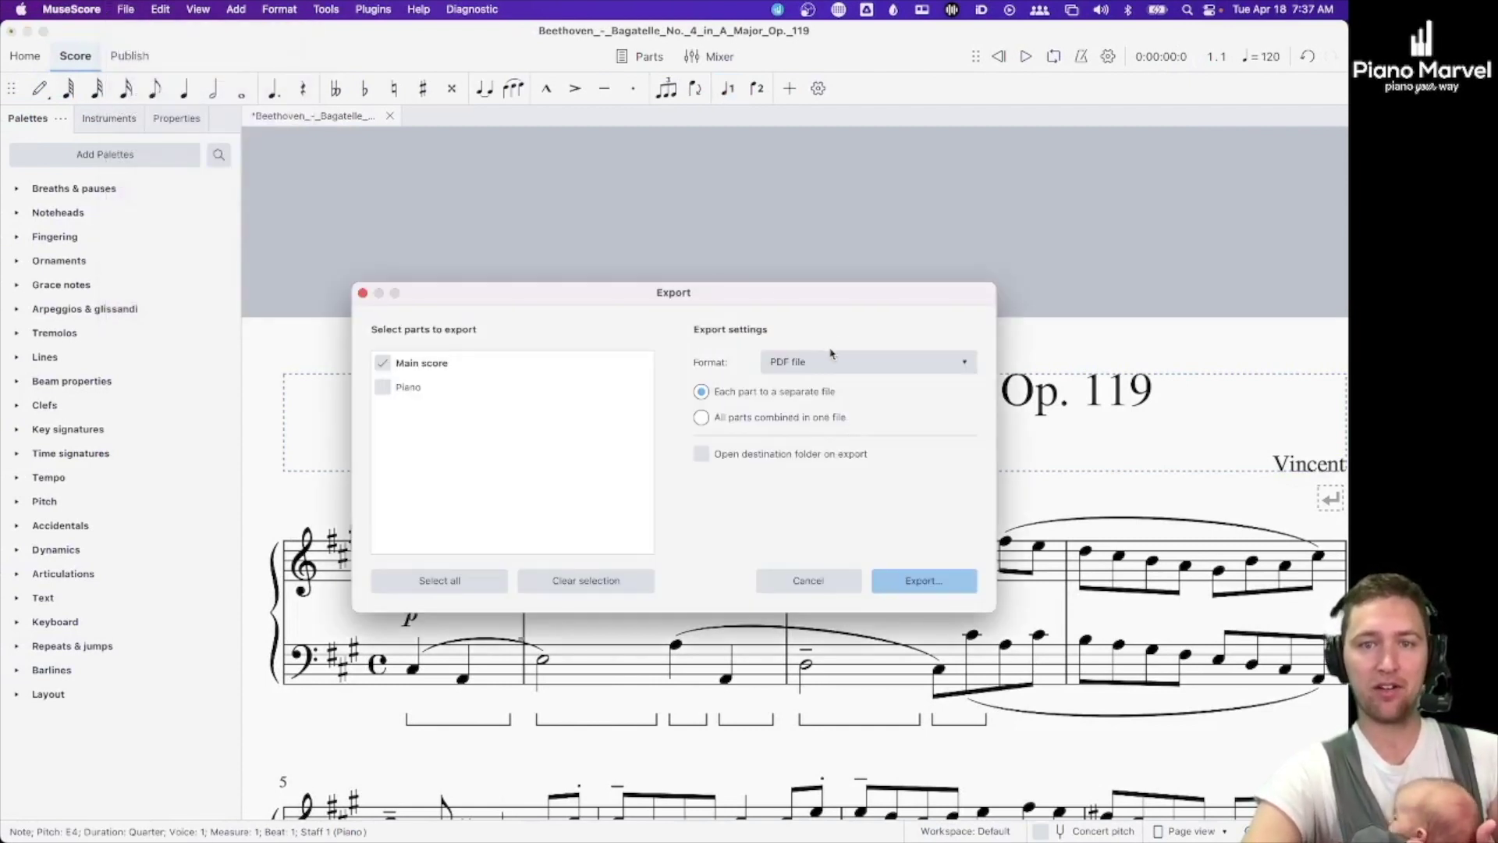
left_click(831, 355)
left_click(786, 532)
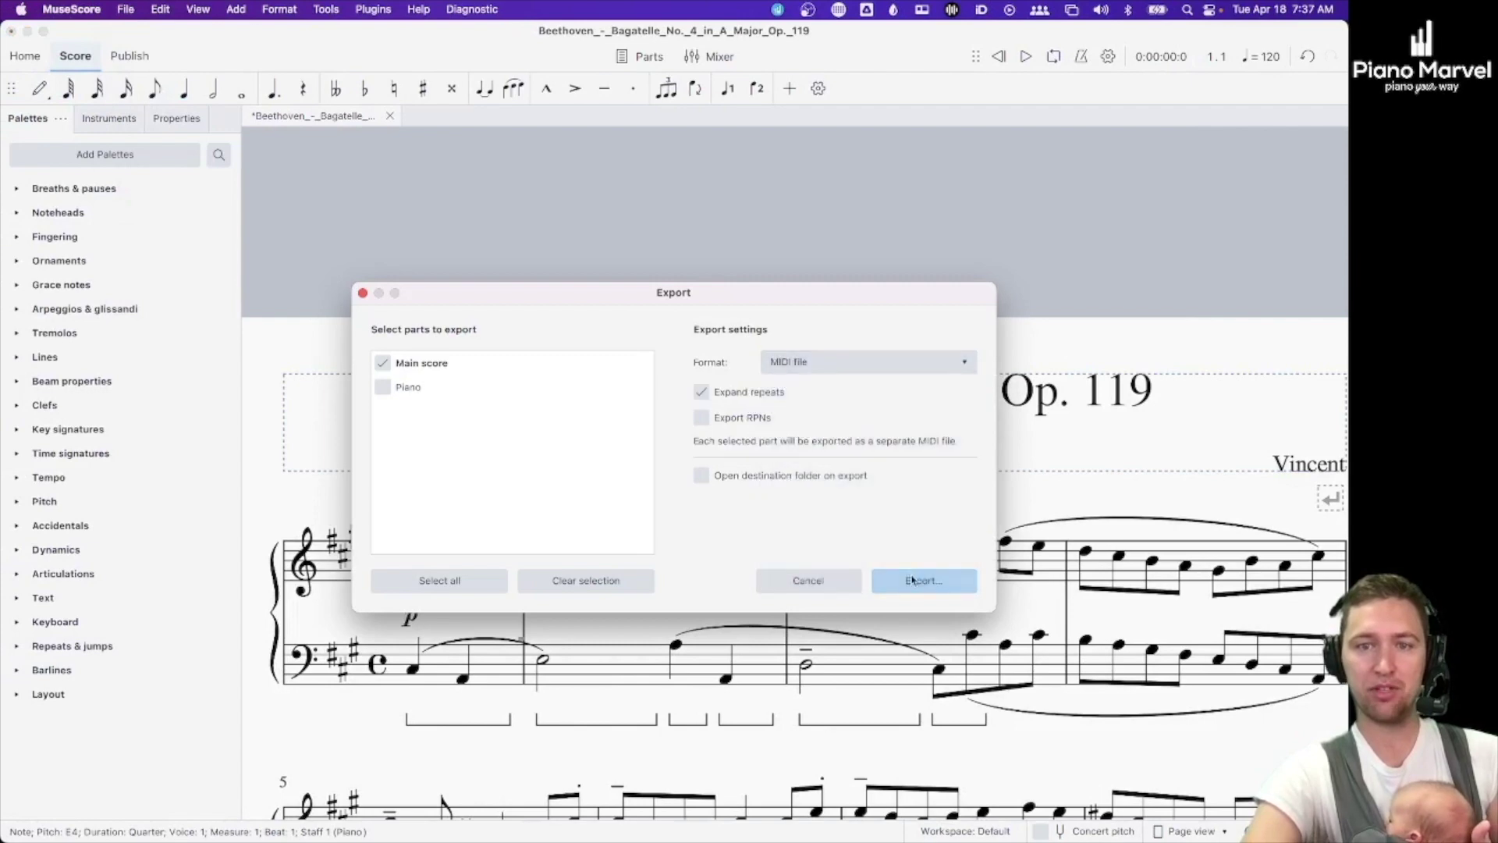
left_click(906, 584)
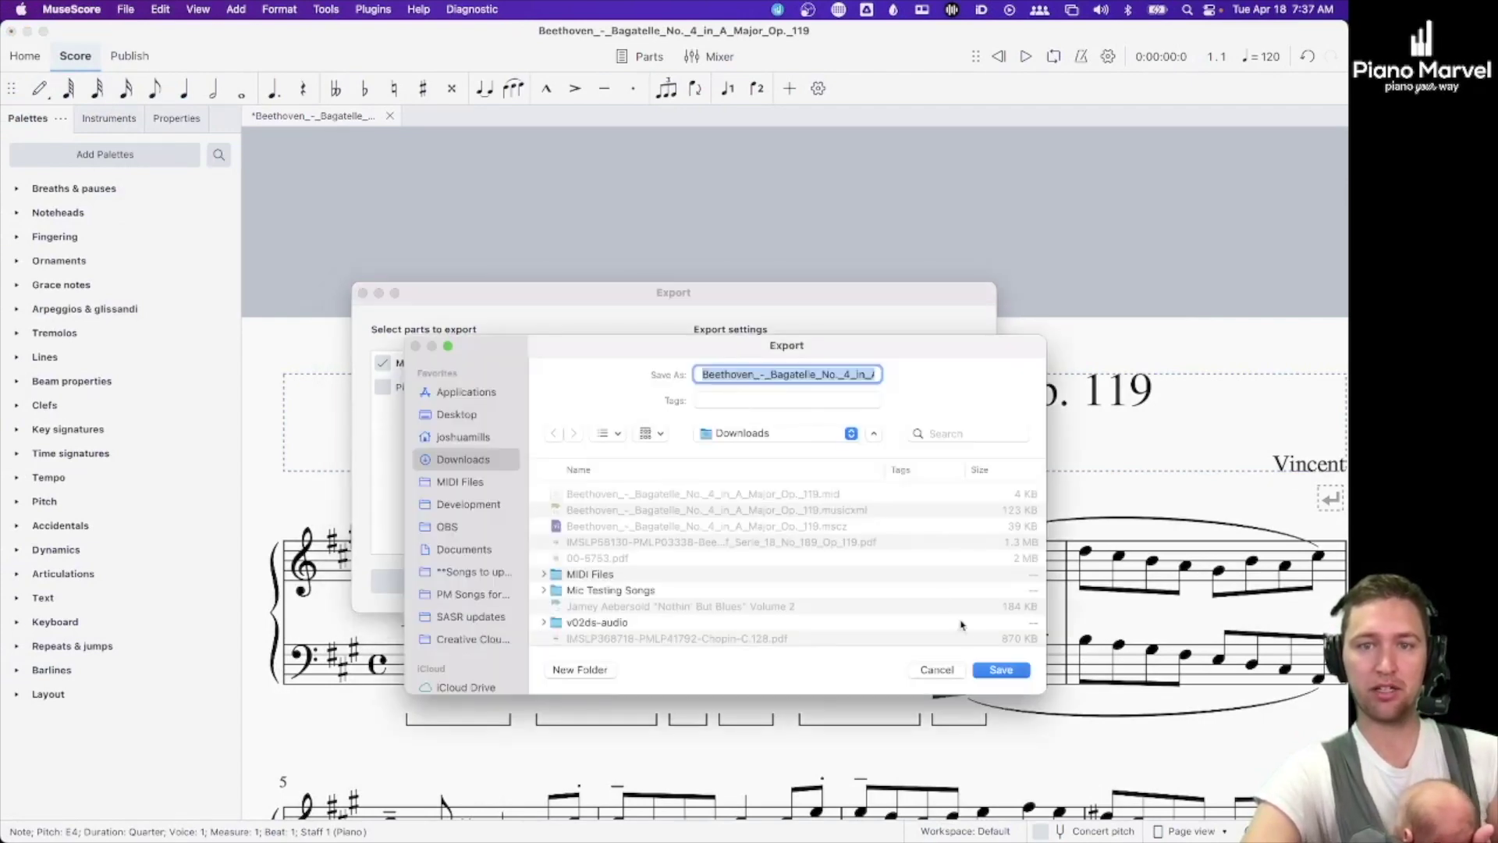
left_click(1001, 670)
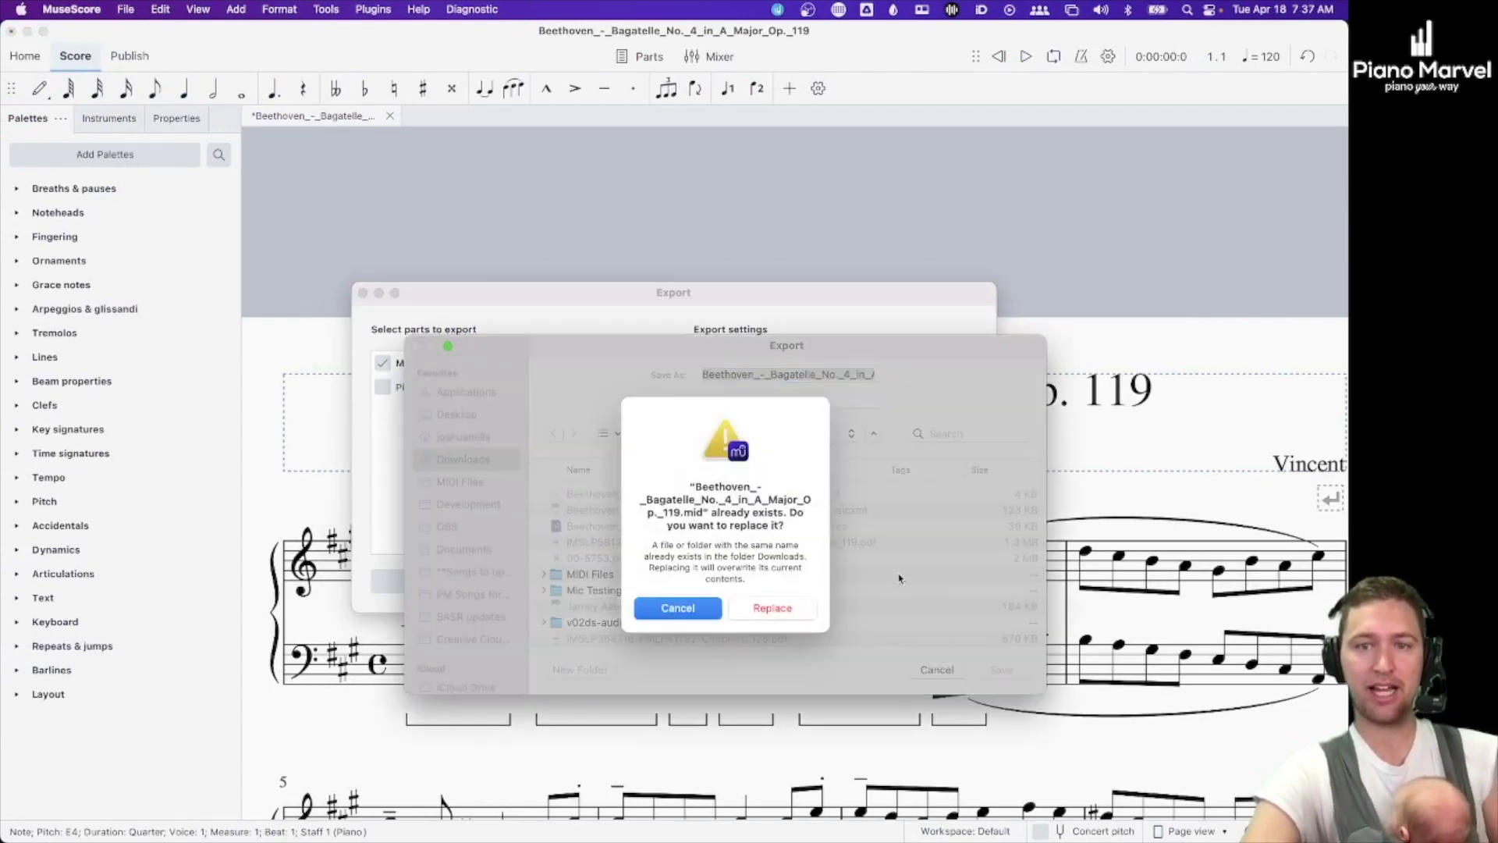
left_click(781, 600)
Switch to the Piano Marvel uploads page in Safari, reselect the exported Beethoven_-_Bagatelle_No._4_in_A_Major_Op._119.mid as Test's MIDI file and save the song
key("ctrl+Right")
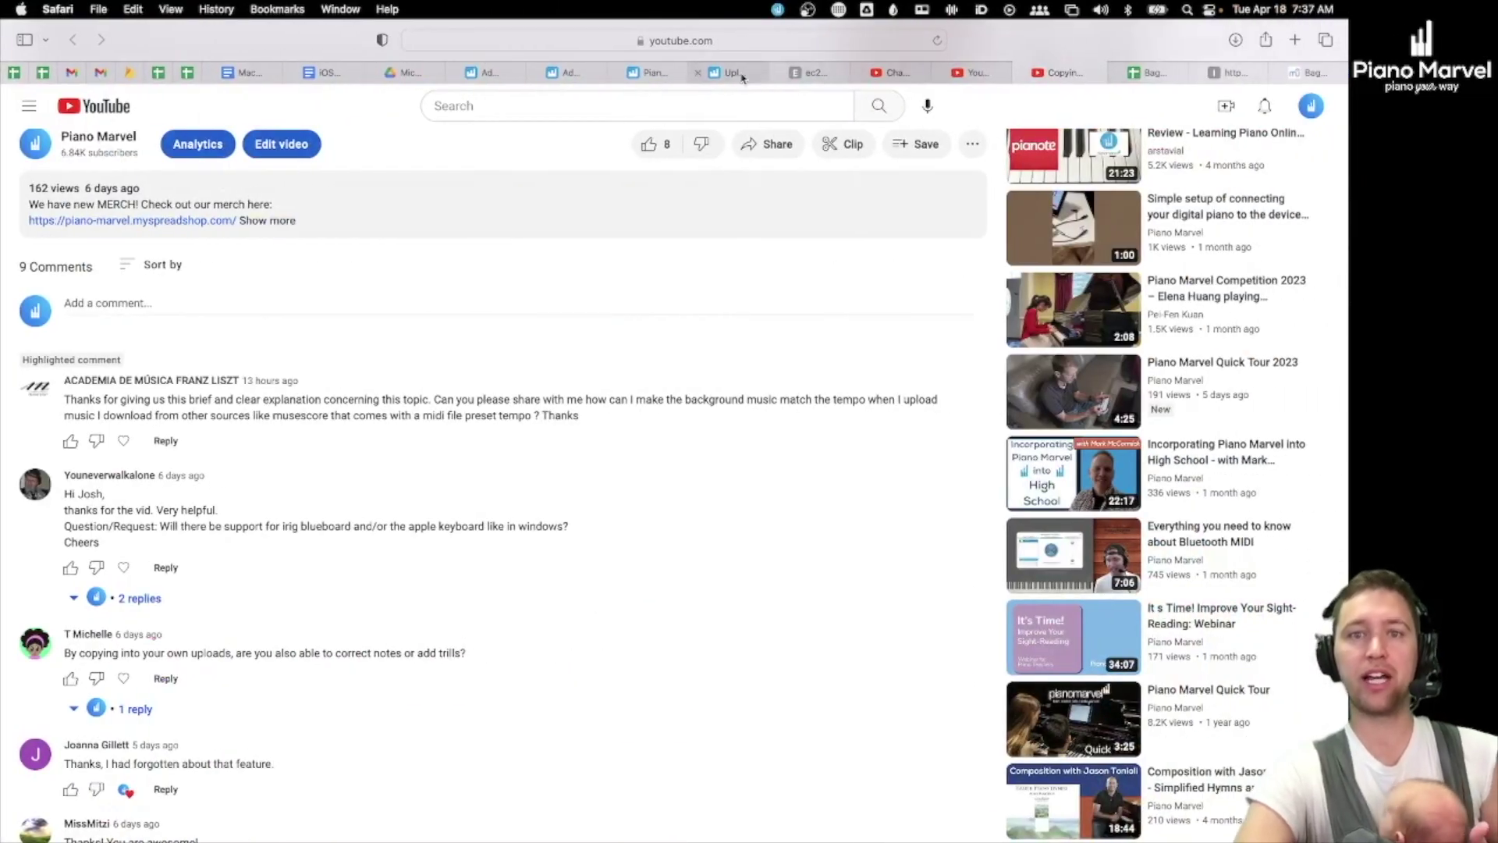
left_click(737, 73)
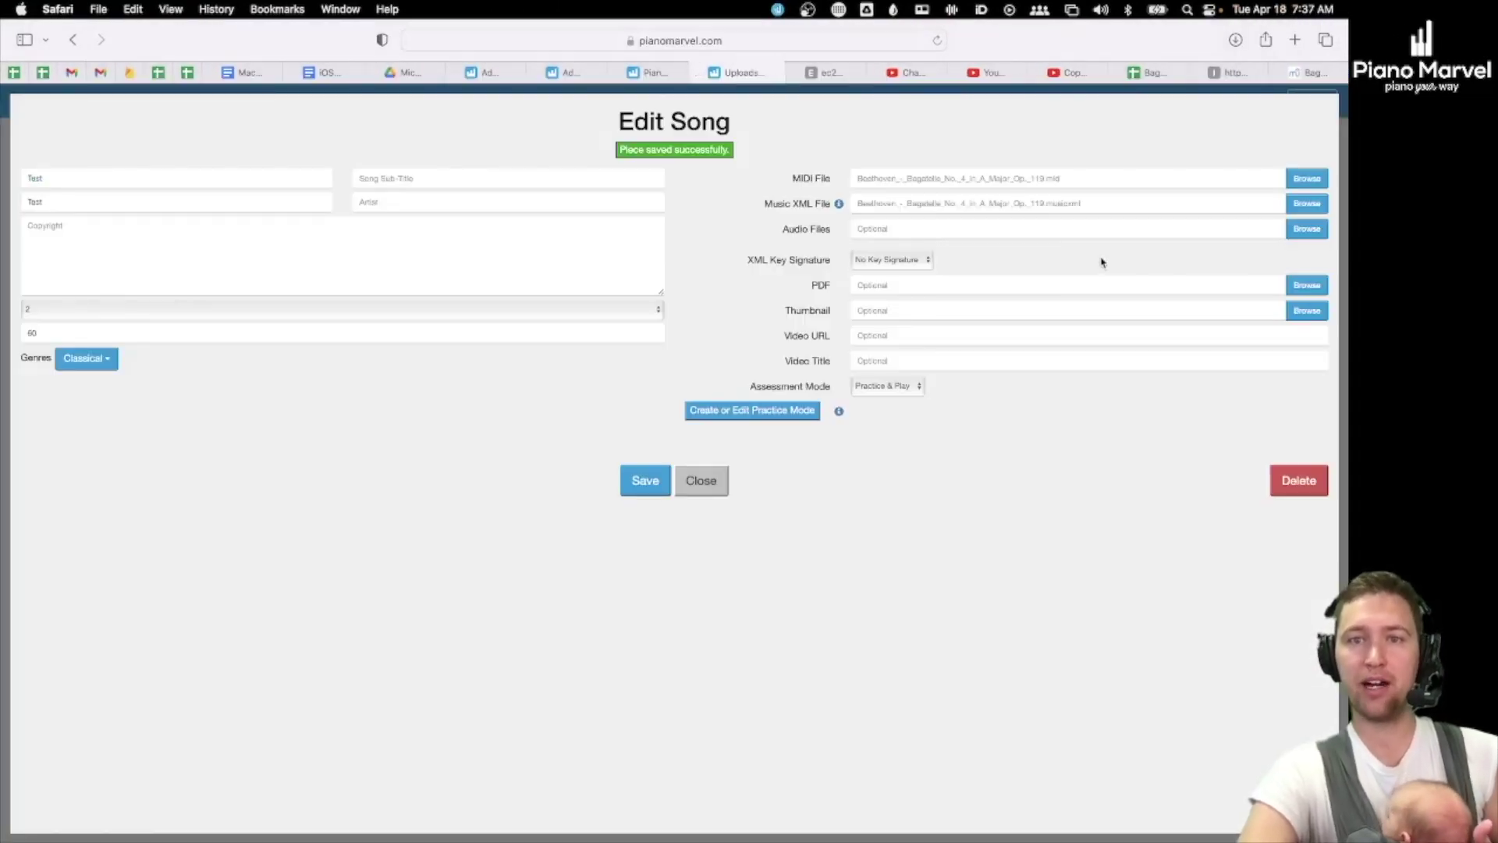
left_click(783, 212)
double_click(635, 263)
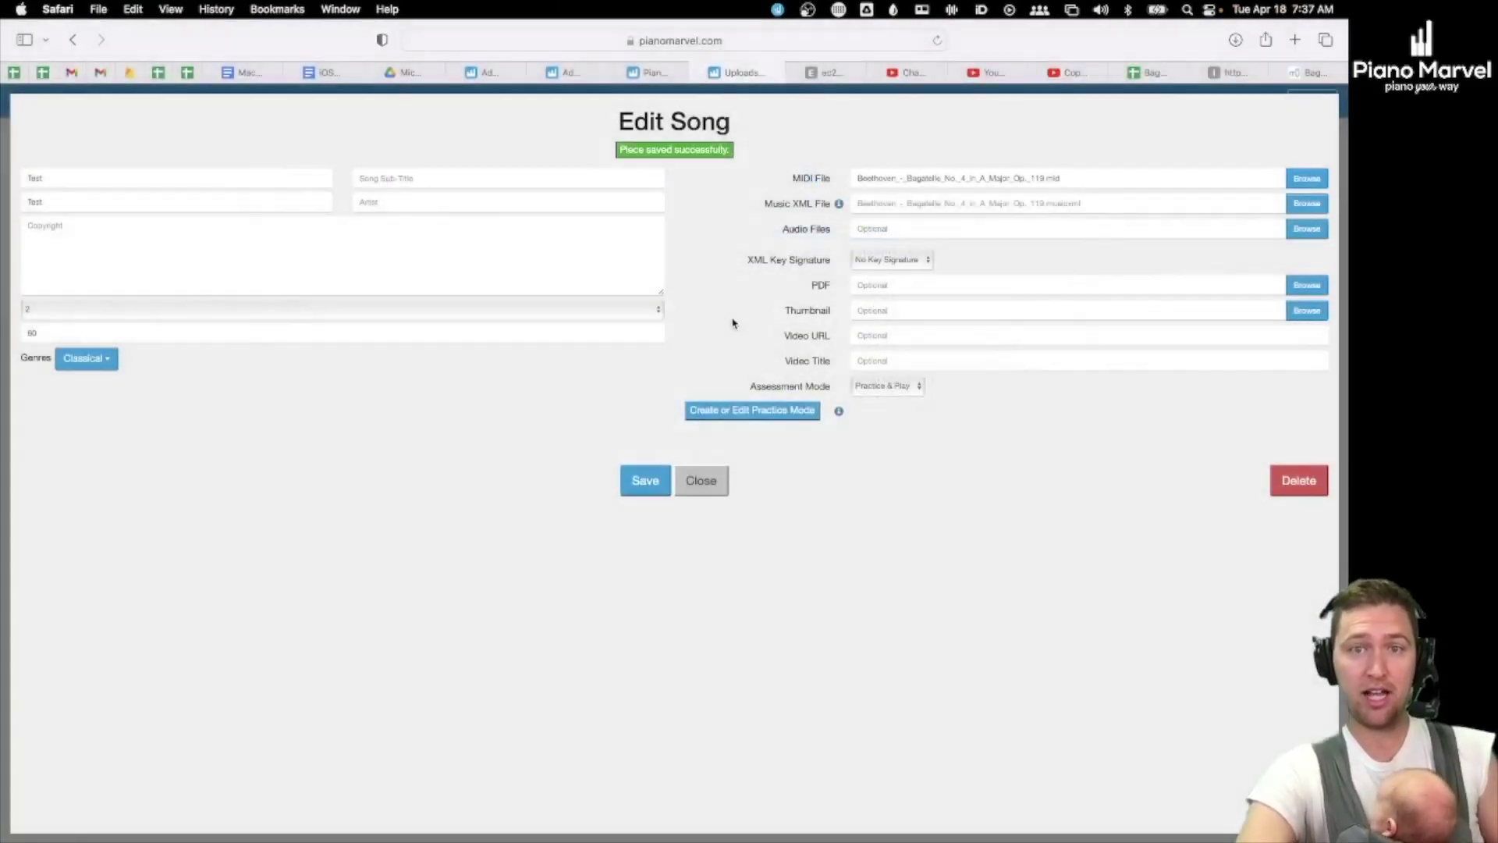
left_click(636, 482)
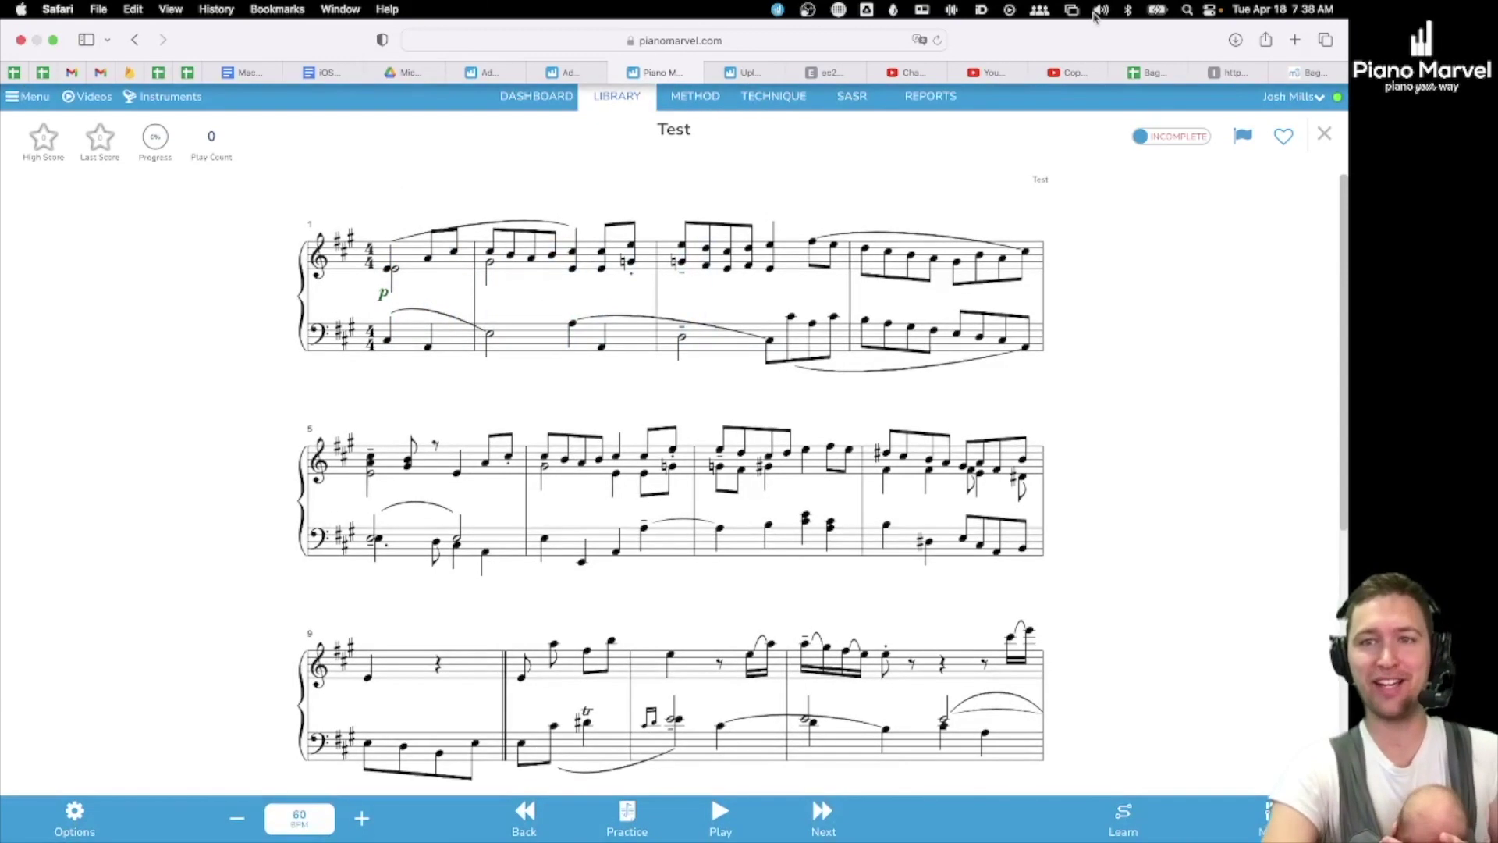
Return to the YouTube video's comments to review the viewers' questions
left_click(1072, 72)
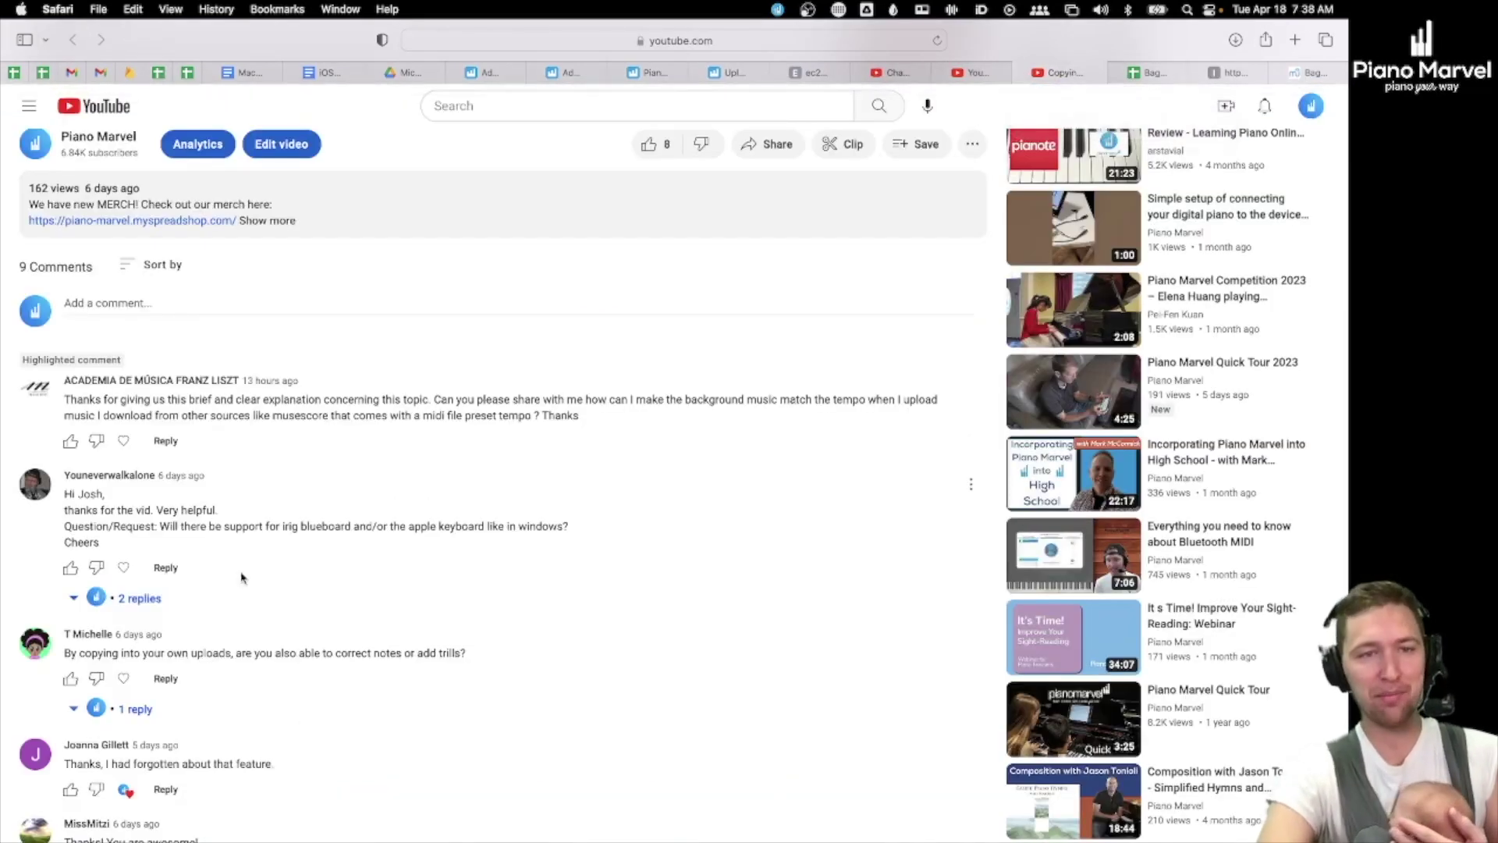